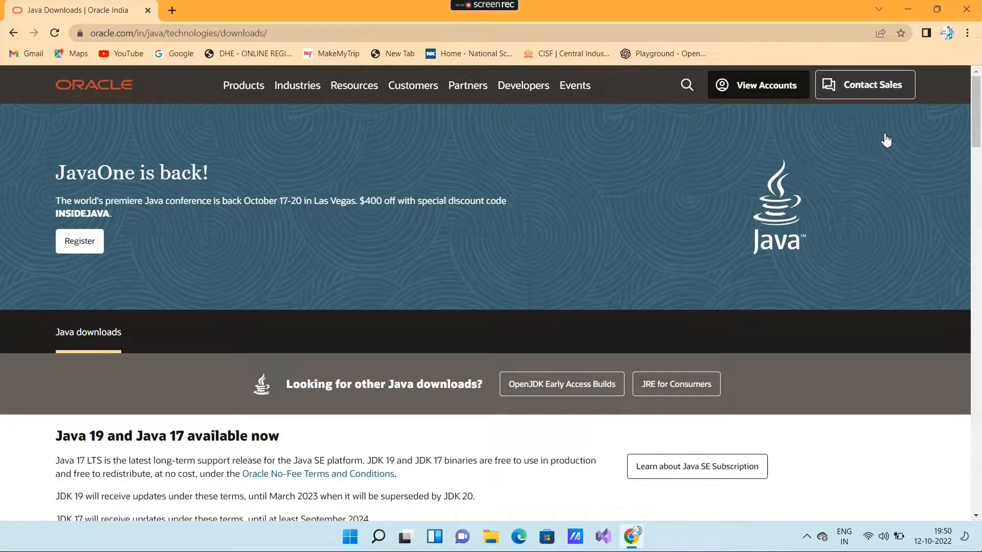
Download the Windows x64 Installer (jdk-19_windows-x64_bin.exe) from the Java SE Development Kit 19 downloads.
{"action": "scroll", "coordinate": [886, 141], "scroll_direction": "down", "scroll_amount": 7}
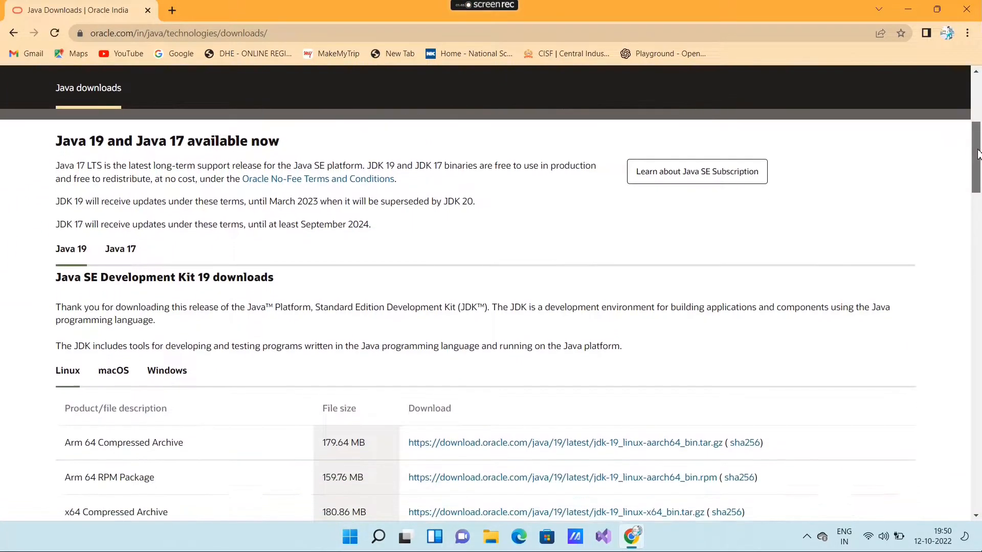
{"action": "left_click_drag", "start_coordinate": [979, 164], "coordinate": [979, 171]}
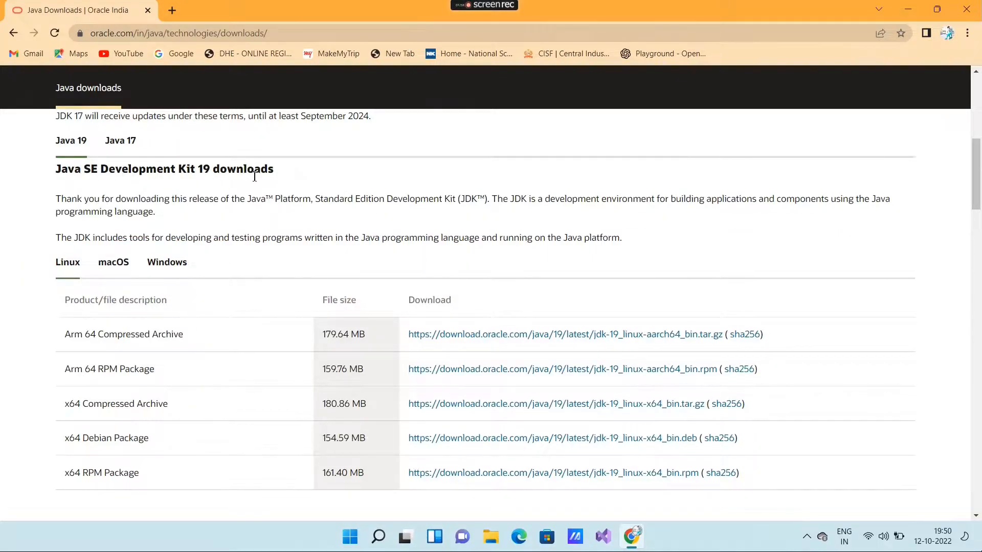
{"action": "left_click", "coordinate": [174, 272]}
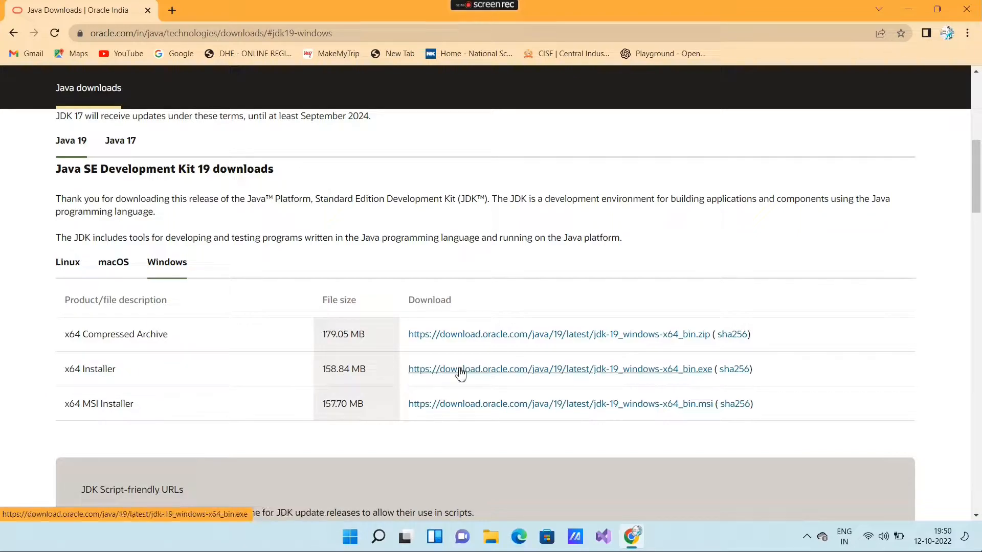
{"action": "left_click", "coordinate": [513, 372]}
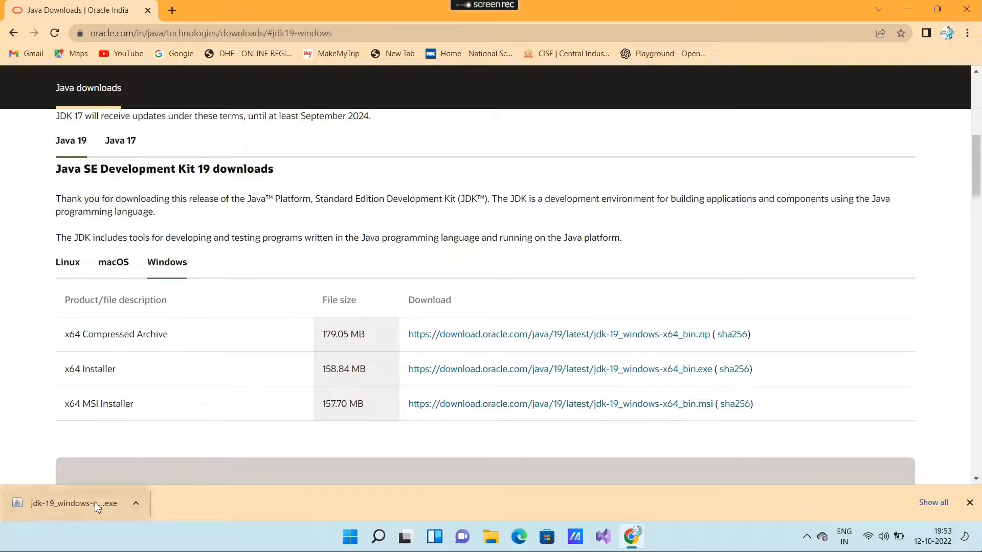
Run the downloaded JDK 19 installer and install it to the default folder C:\Program Files\Java\jdk-19\, closing the wizard when done.
{"action": "left_click", "coordinate": [98, 500]}
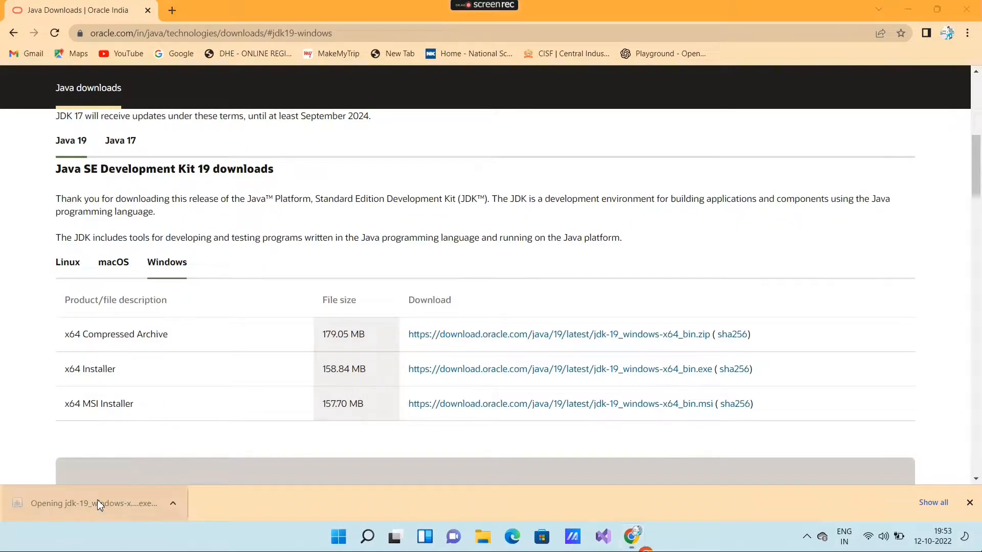
{"action": "left_click", "coordinate": [956, 11]}
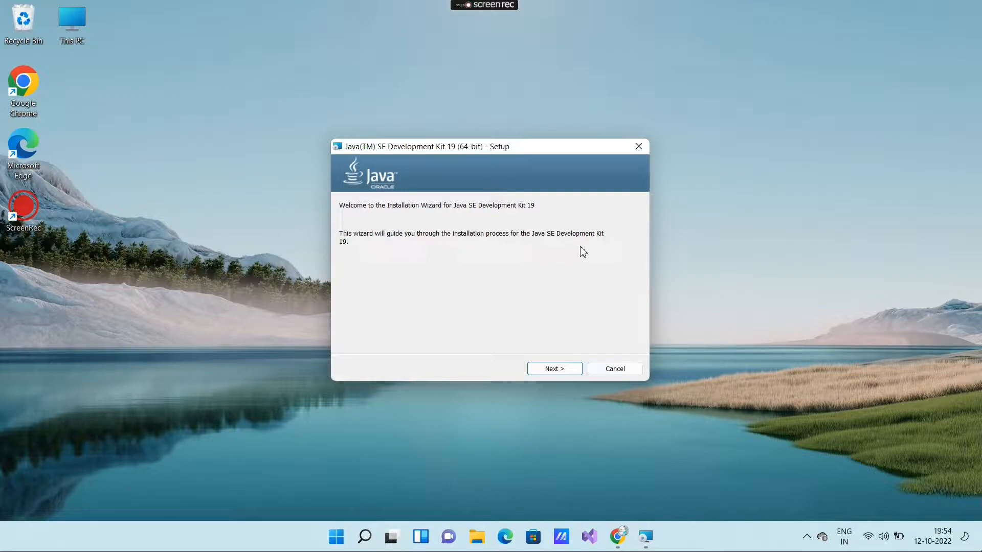
{"action": "left_click", "coordinate": [556, 371]}
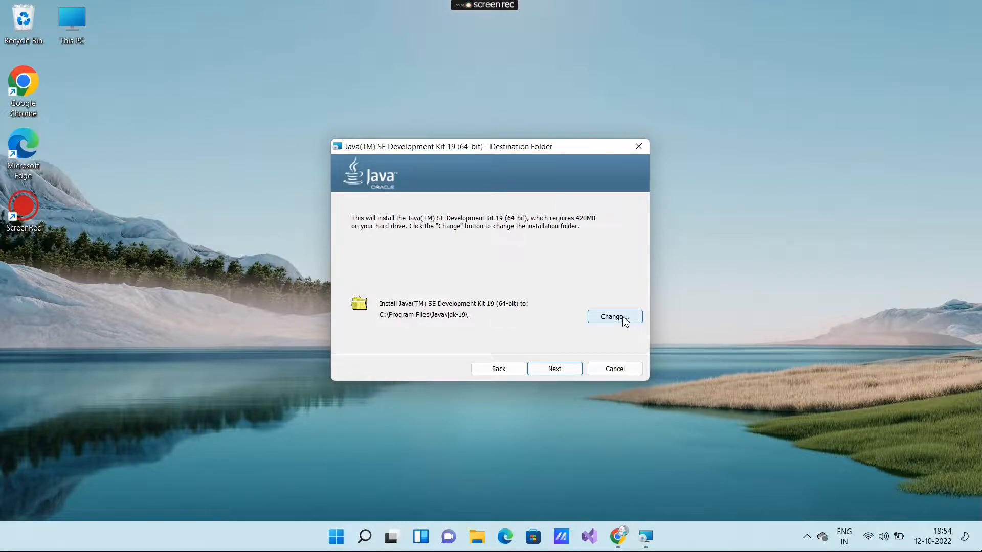
{"action": "left_click", "coordinate": [554, 369]}
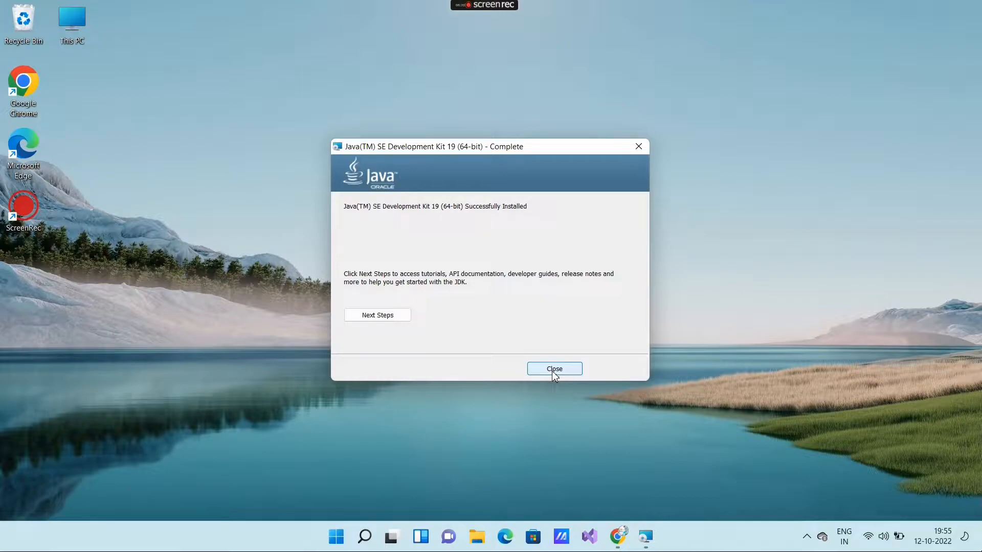
{"action": "left_click", "coordinate": [553, 372]}
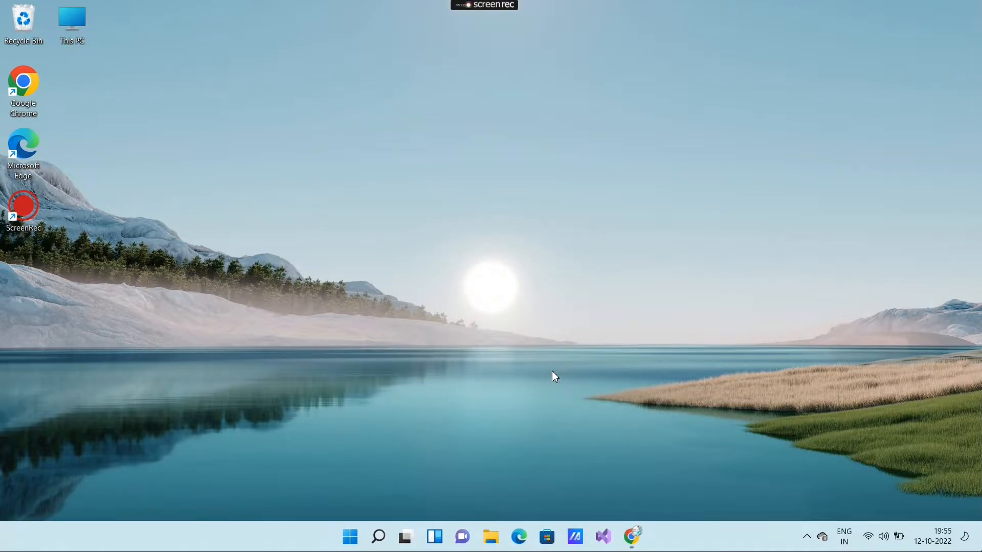
In File Explorer, open the folder C:\Program Files\Java\jdk-19\bin and copy its full path.
{"action": "key", "text": "super+e"}
{"action": "double_click", "coordinate": [219, 210]}
{"action": "left_click", "coordinate": [220, 181]}
{"action": "double_click", "coordinate": [223, 183]}
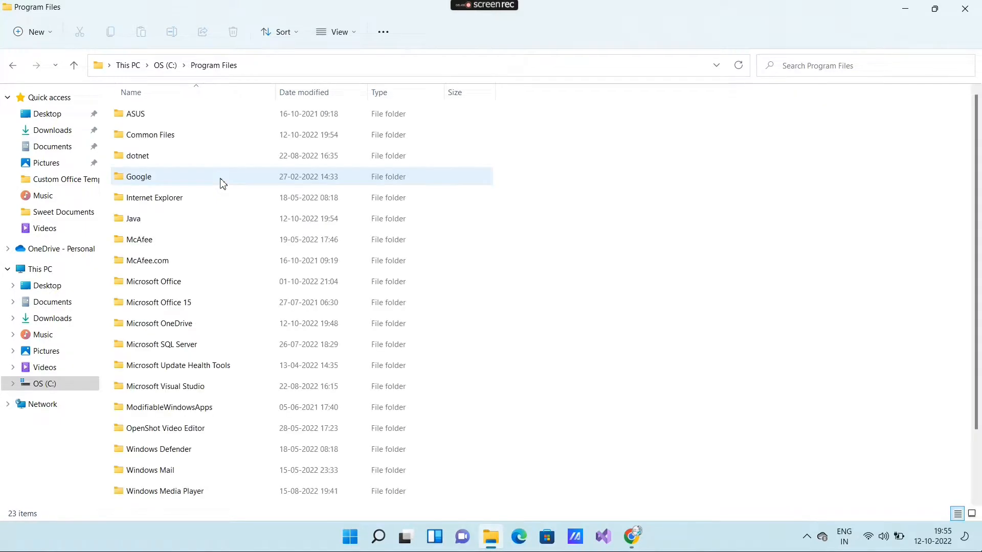
{"action": "double_click", "coordinate": [256, 218]}
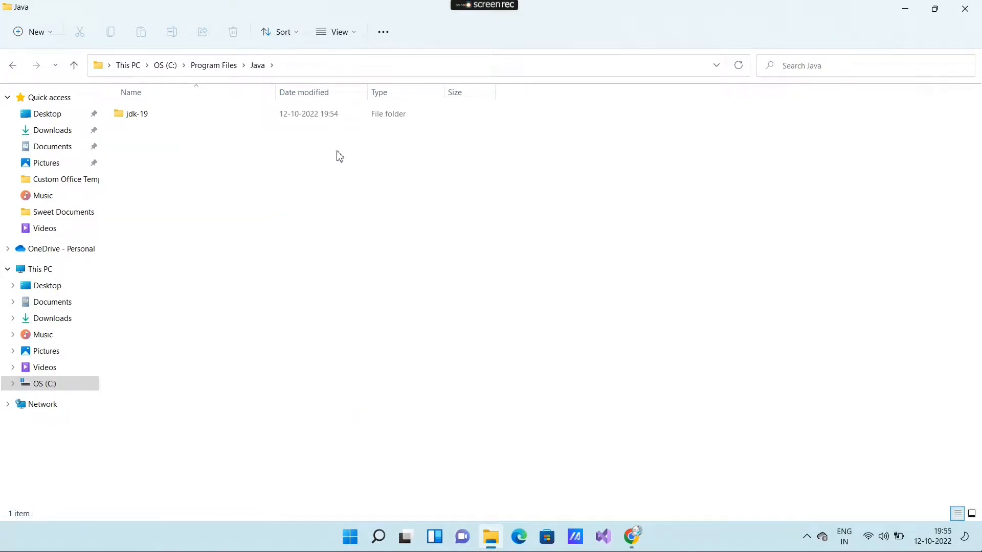
{"action": "left_click", "coordinate": [328, 122]}
{"action": "double_click", "coordinate": [329, 121]}
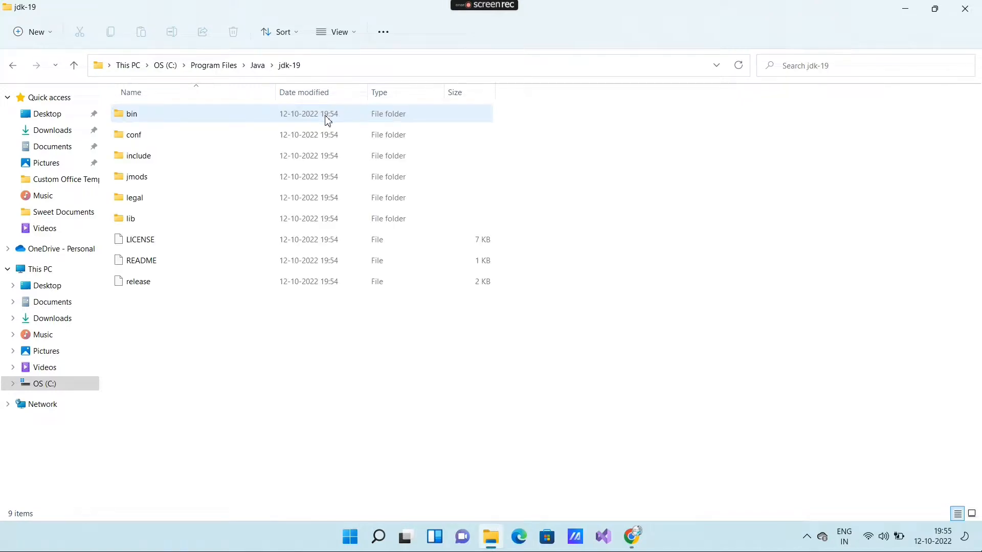
{"action": "double_click", "coordinate": [265, 120]}
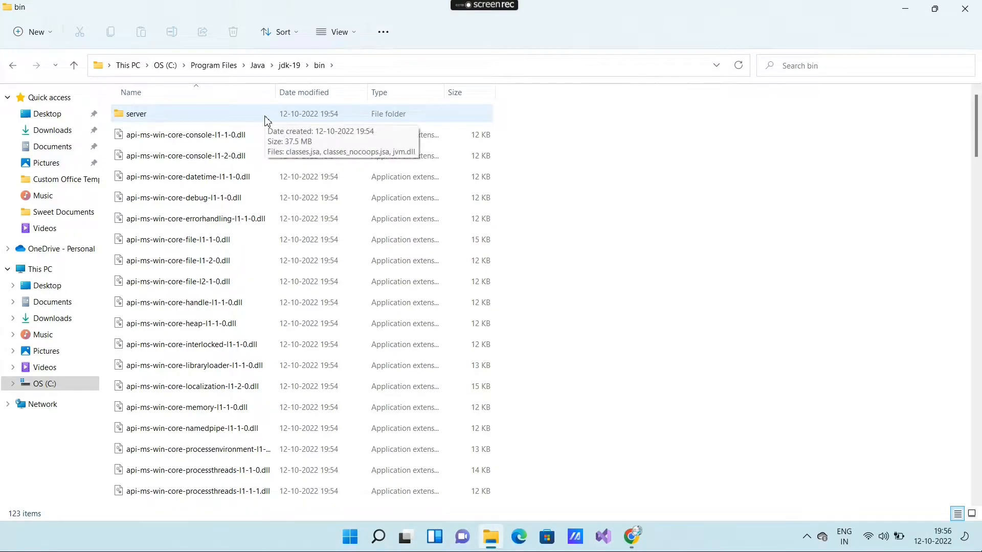
{"action": "left_click", "coordinate": [380, 62]}
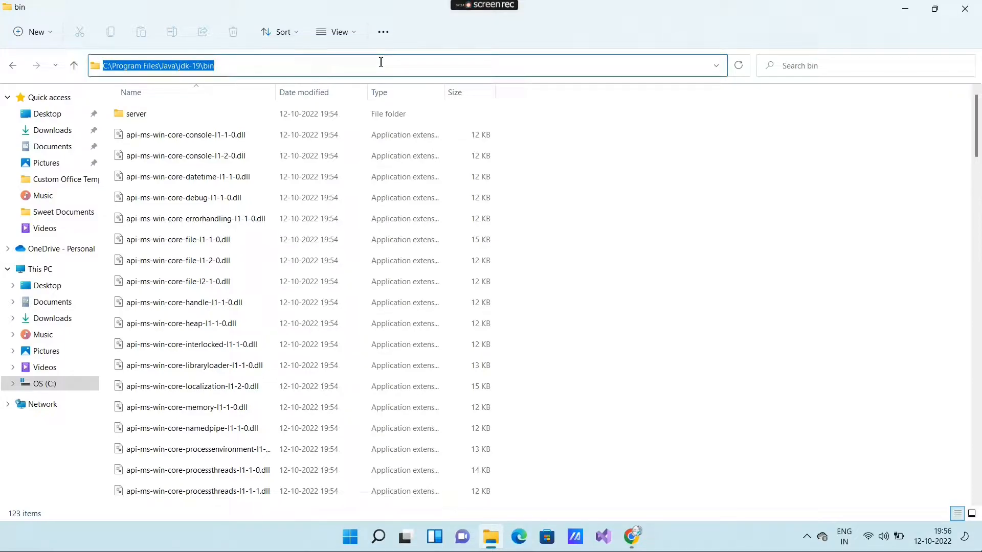
{"action": "key", "text": "ctrl+c"}
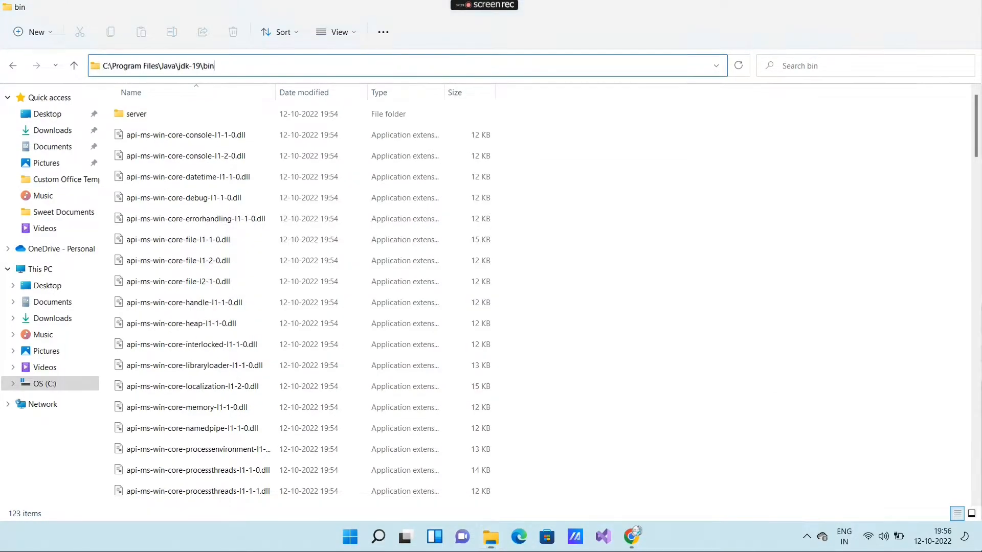
Search Windows for "environment variables" and open the Environment Variables dialog from System Properties.
{"action": "key", "text": "super+d"}
{"action": "left_click", "coordinate": [349, 537]}
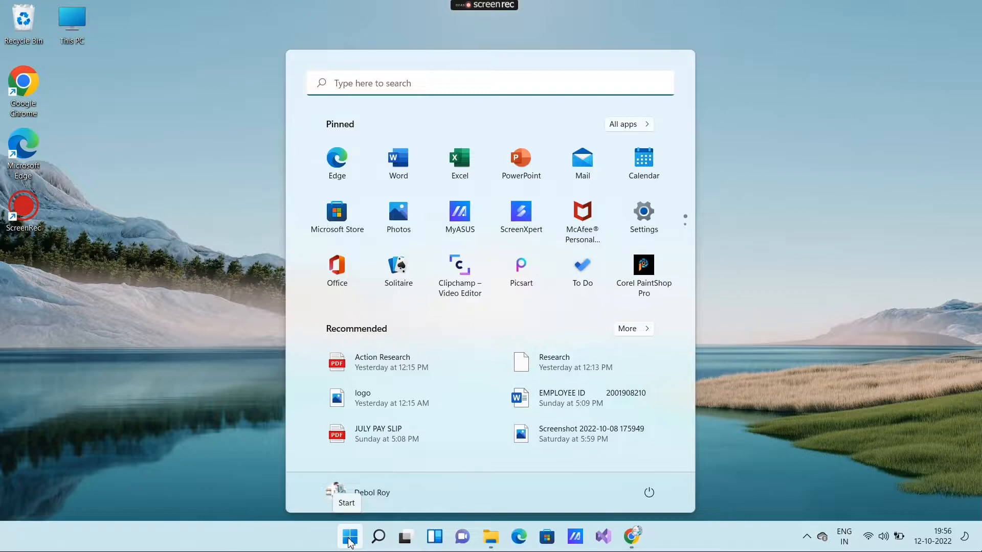
{"action": "left_click", "coordinate": [363, 88]}
{"action": "type", "text": "environment "}
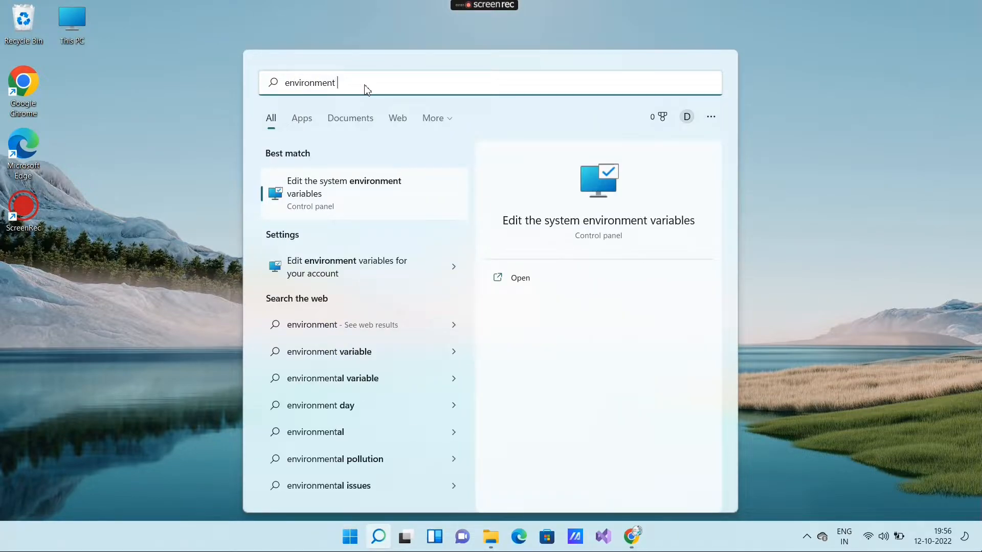
{"action": "type", "text": "variables"}
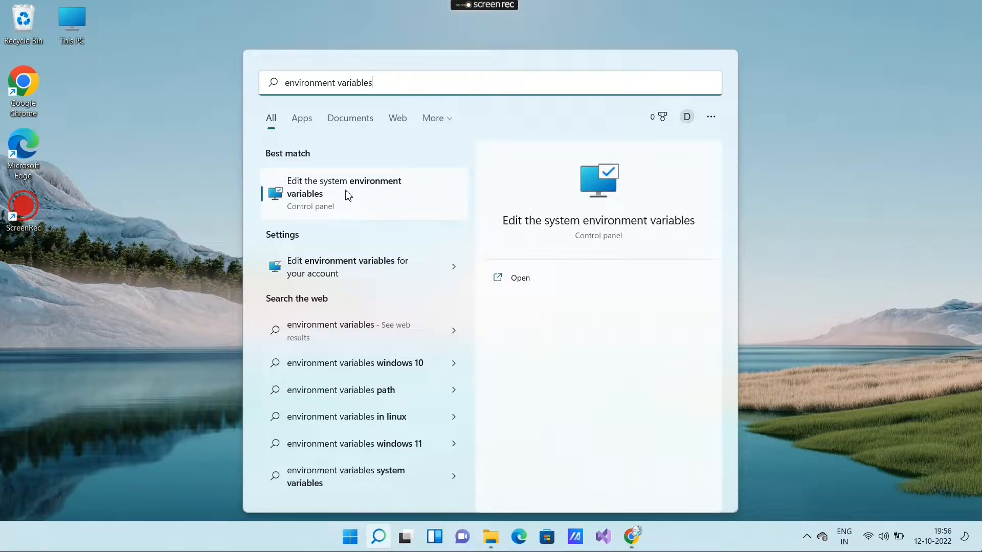
{"action": "left_click", "coordinate": [348, 195]}
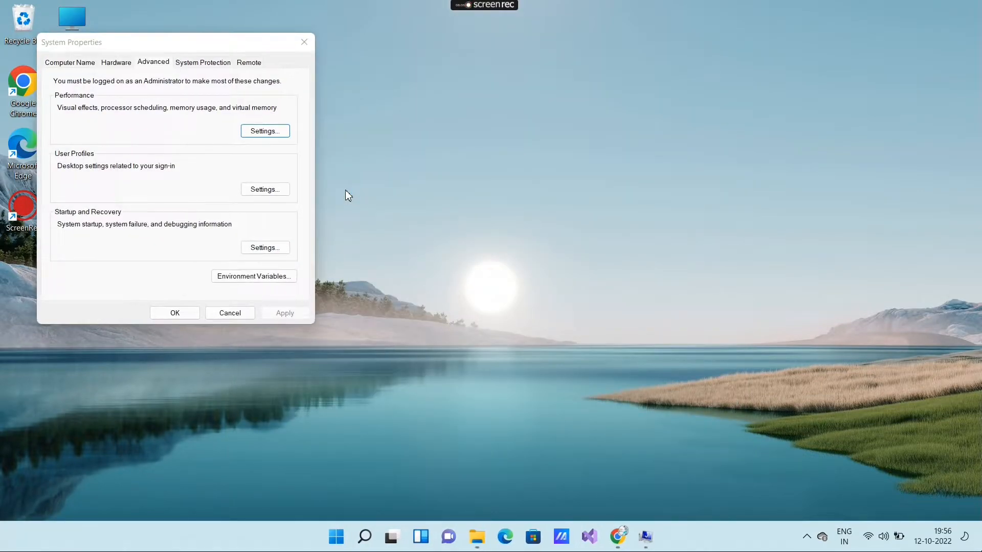
{"action": "left_click", "coordinate": [259, 278]}
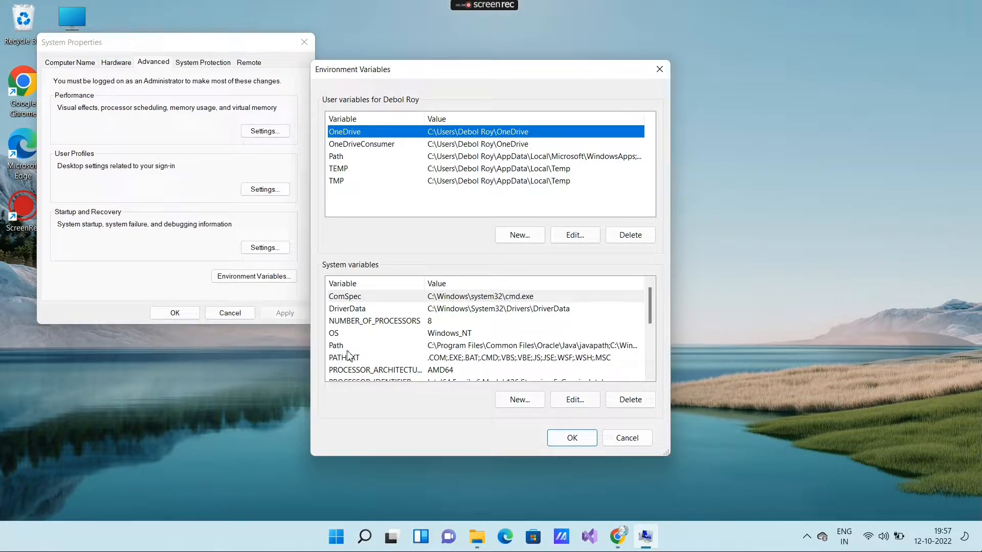
Add C:\Program Files\Java\jdk-19\bin as a new entry in the system Path variable and confirm all open dialogs.
{"action": "double_click", "coordinate": [519, 346]}
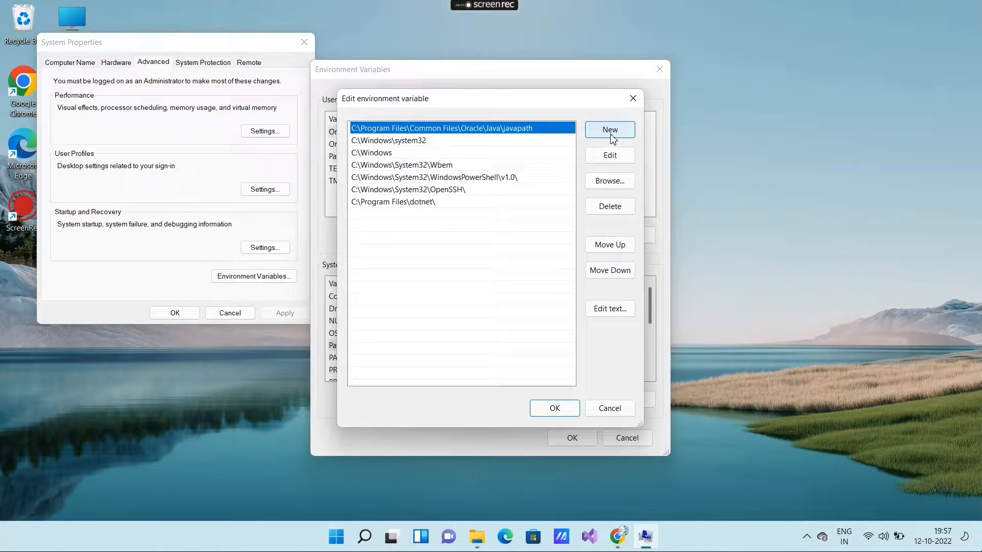
{"action": "left_click", "coordinate": [610, 131]}
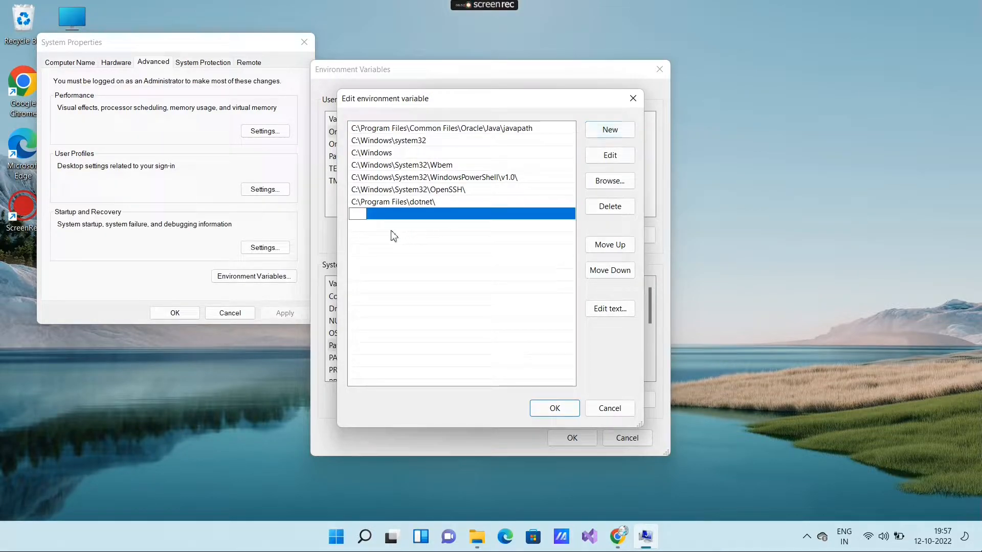
{"action": "right_click", "coordinate": [359, 215]}
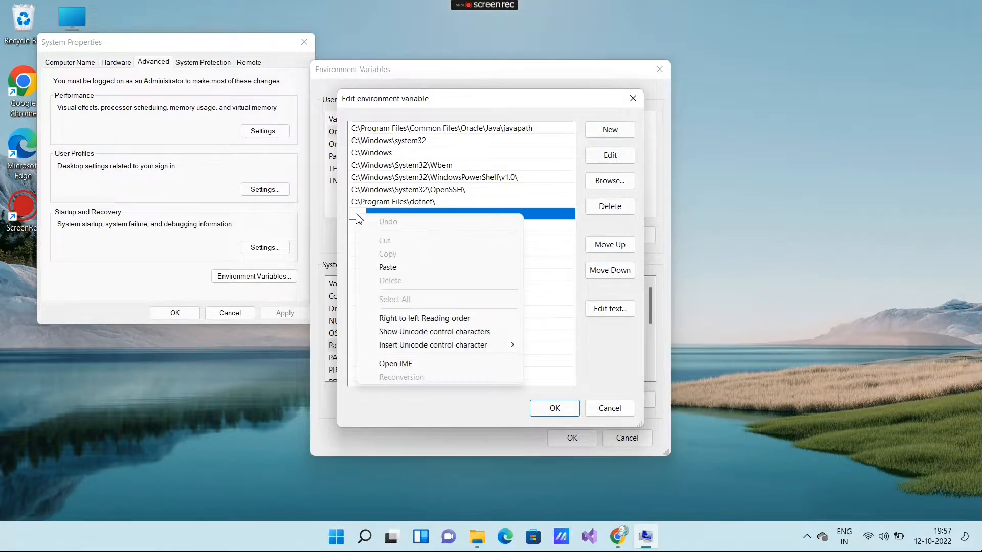
{"action": "left_click", "coordinate": [391, 268]}
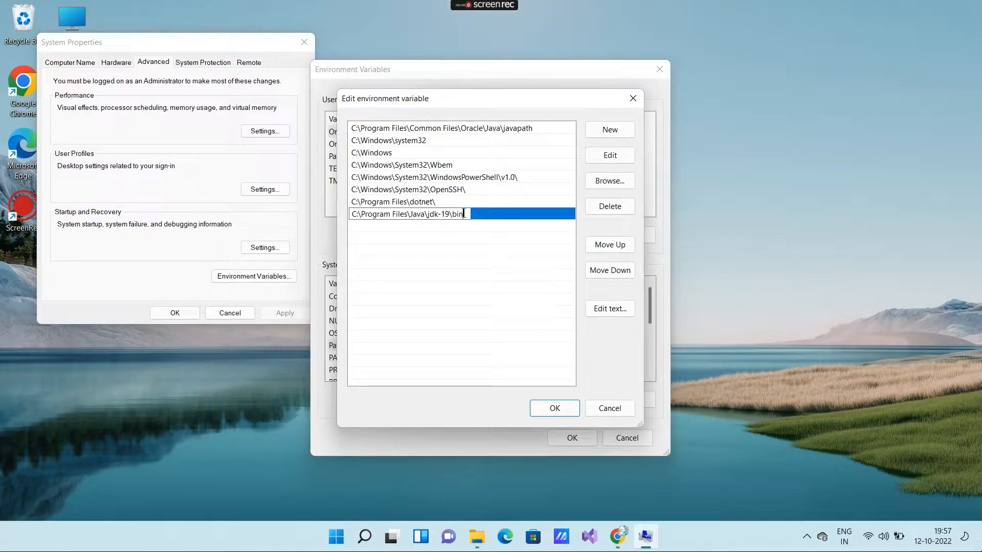
{"action": "left_click", "coordinate": [556, 409]}
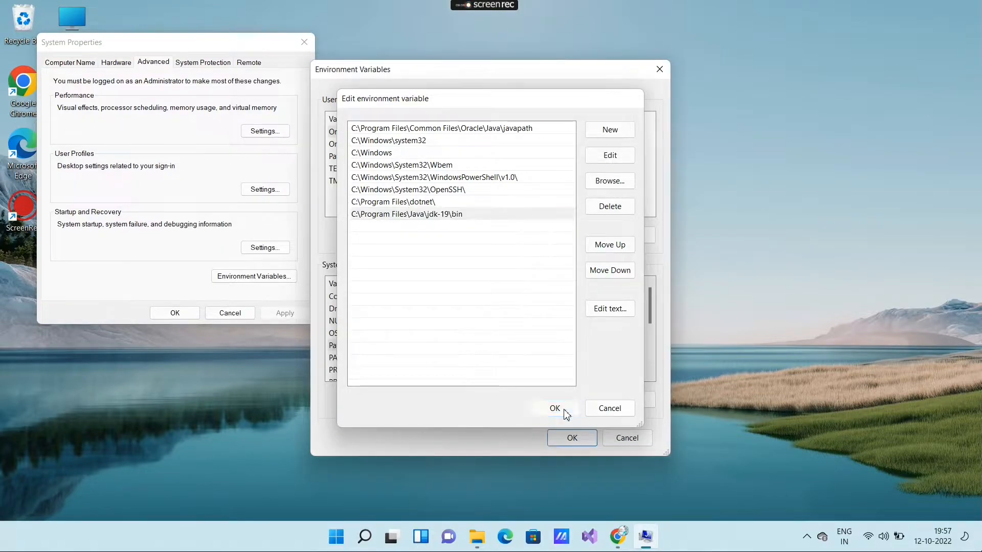
{"action": "left_click", "coordinate": [572, 438]}
{"action": "left_click", "coordinate": [175, 313]}
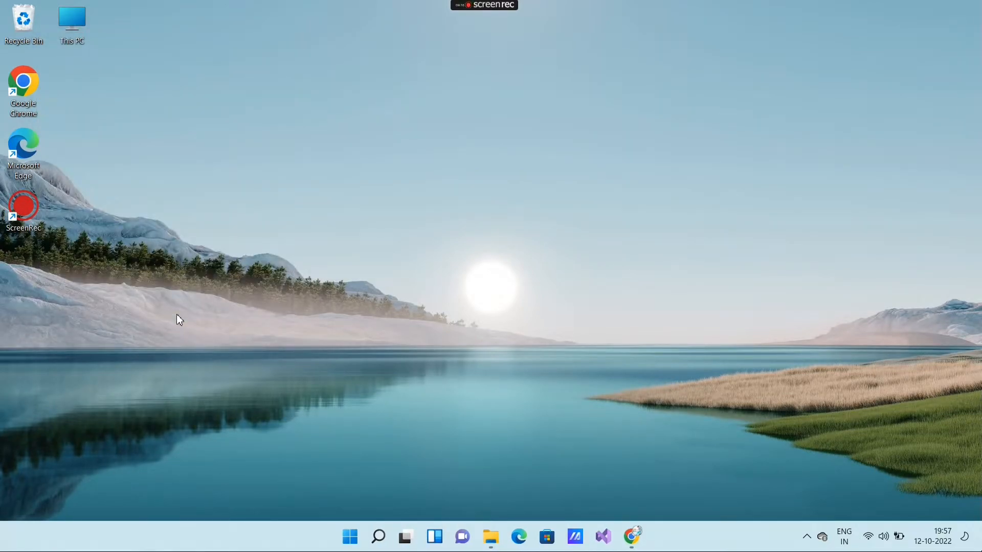
Search Windows for "cmd" and open Command Prompt.
{"action": "left_click", "coordinate": [350, 537]}
{"action": "left_click", "coordinate": [406, 84]}
{"action": "type", "text": "cm"}
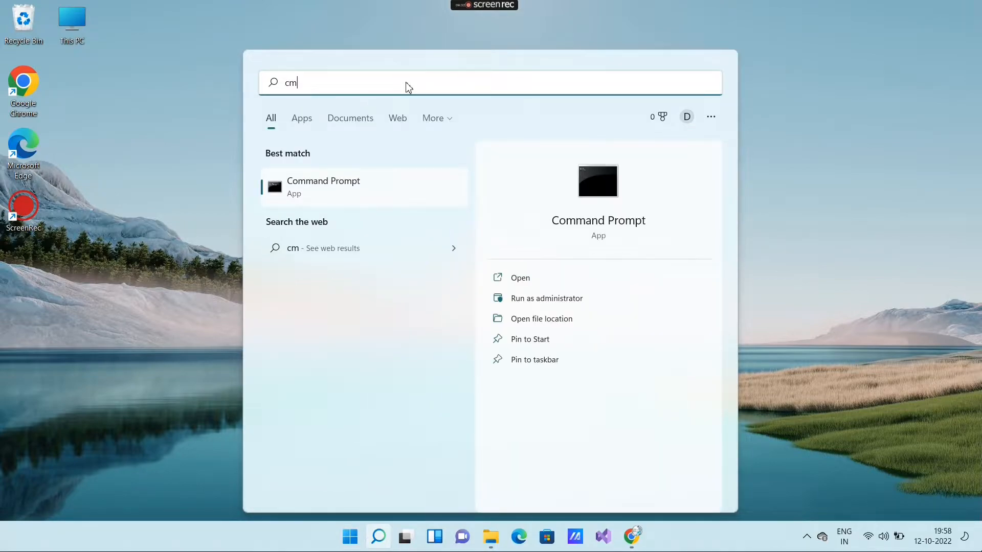
{"action": "type", "text": "d"}
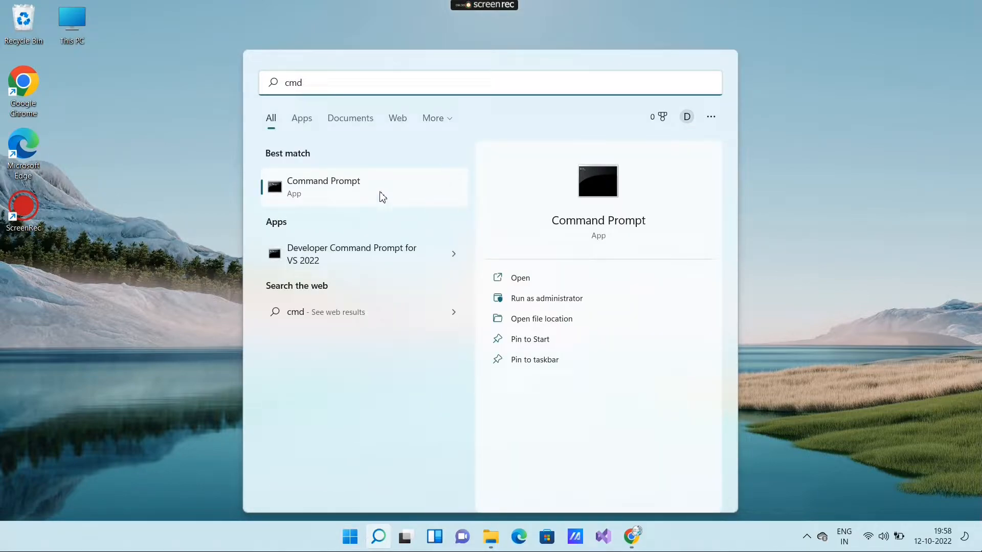
{"action": "left_click", "coordinate": [523, 279]}
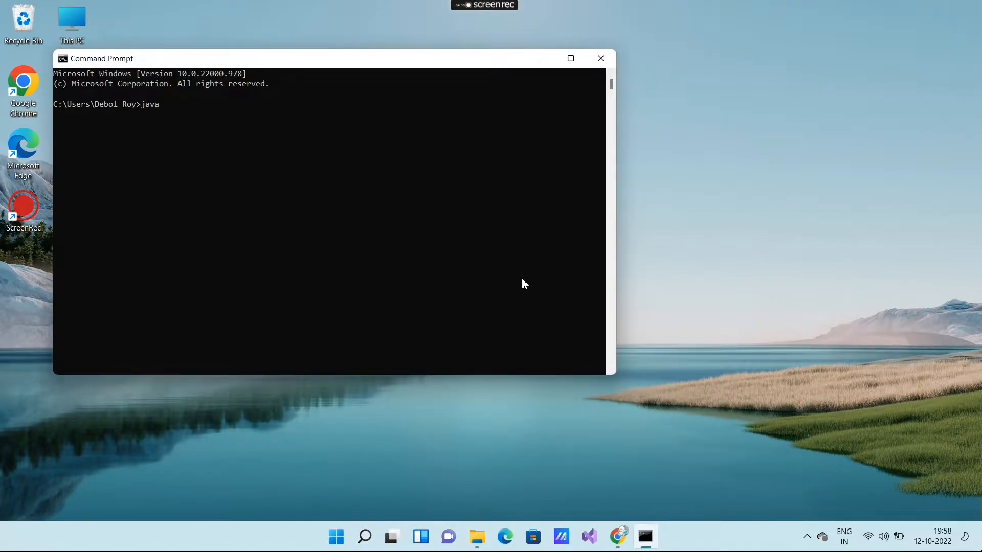
Check the installed Java version with java --version and close Command Prompt.
{"action": "type", "text": "java --version"}
{"action": "key", "text": "Return"}
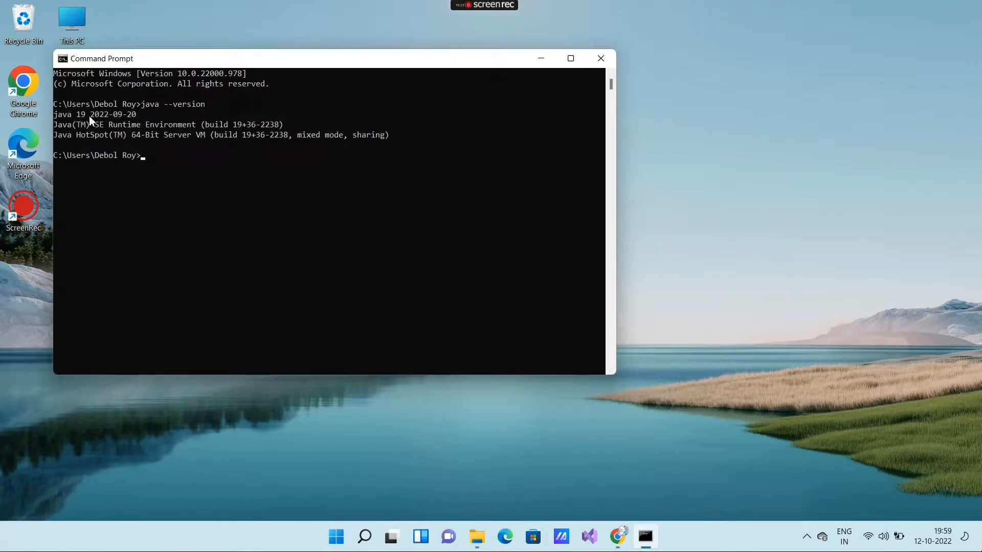
{"action": "left_click", "coordinate": [600, 59]}
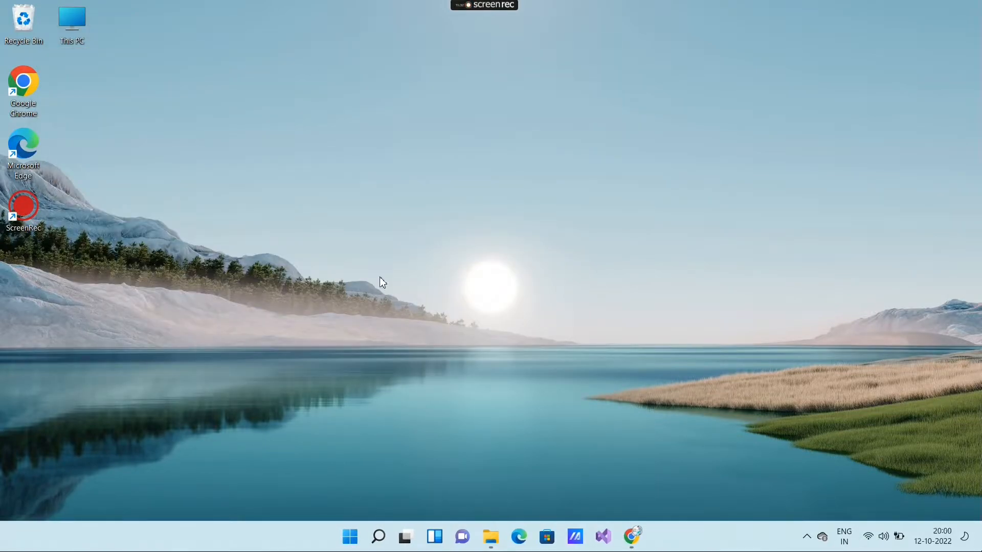
Switch to Chrome, search for "Eclipse download" and open the x86_64 download page for Eclipse IDE 2022-09.
{"action": "left_click", "coordinate": [630, 539]}
{"action": "type", "text": "Eclipse download"}
{"action": "key", "text": "Return"}
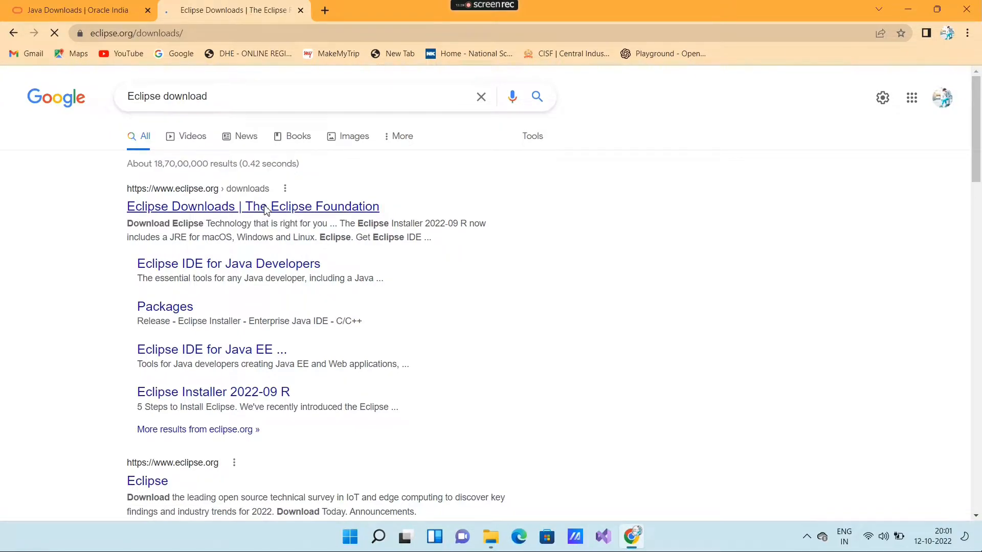
{"action": "scroll", "coordinate": [981, 209], "scroll_direction": "down", "scroll_amount": 5}
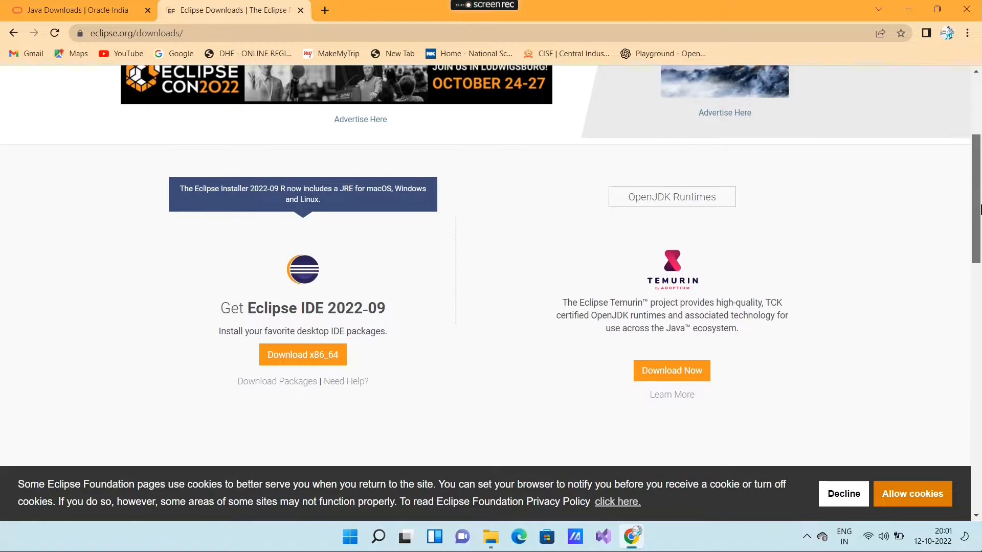
{"action": "scroll", "coordinate": [980, 209], "scroll_direction": "down", "scroll_amount": 2}
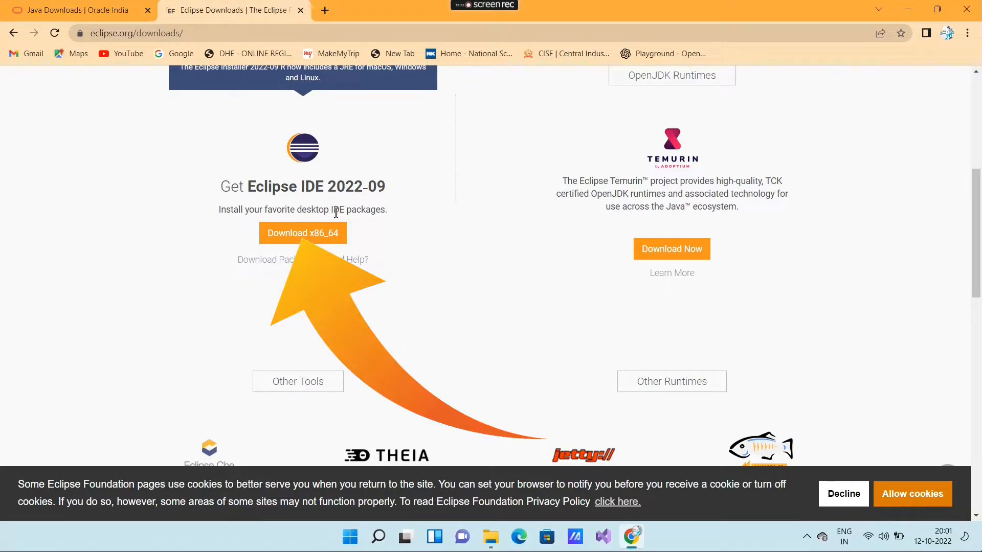
{"action": "left_click", "coordinate": [306, 234]}
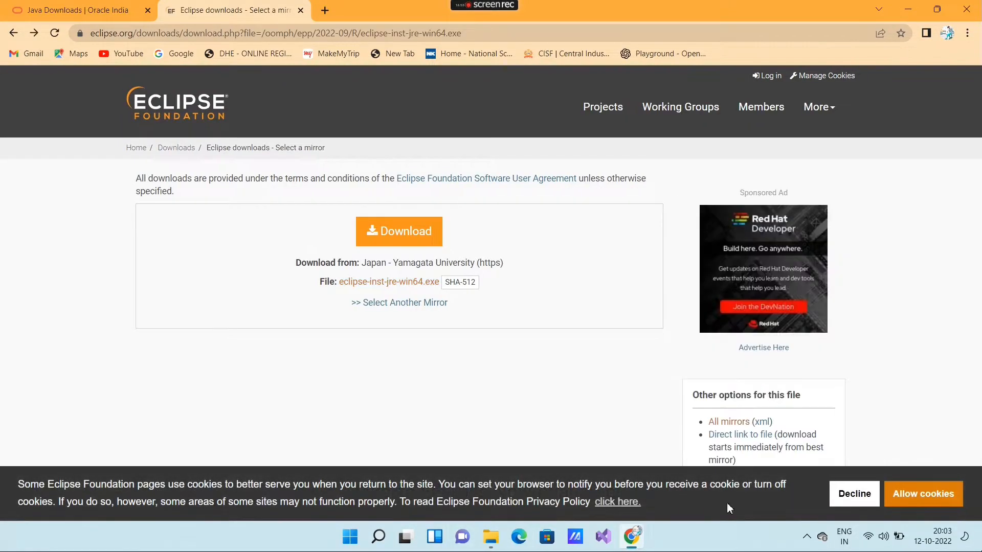
Allow the site's cookies, download eclipse-inst-jre-win64.exe, and run the installer with the browser minimized.
{"action": "left_click", "coordinate": [923, 494]}
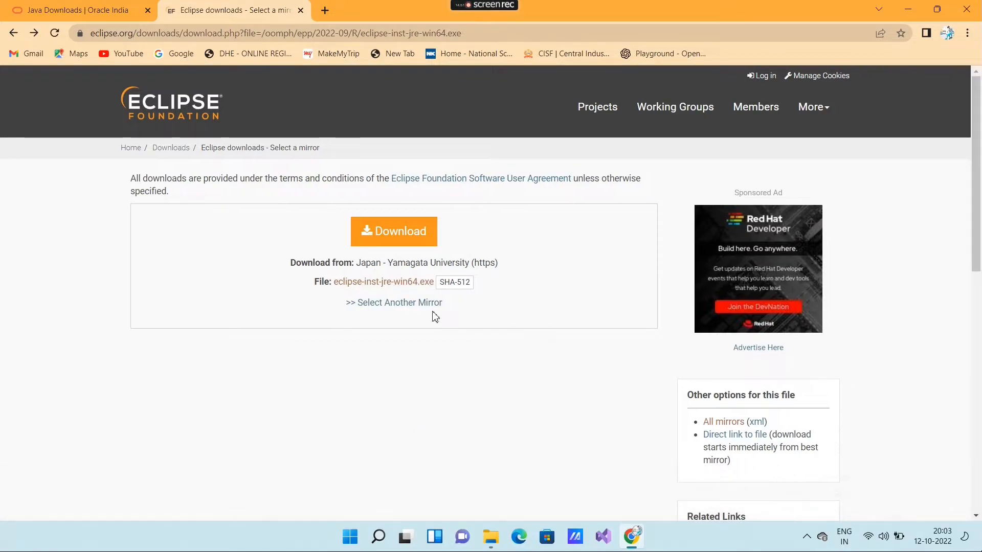
{"action": "left_click", "coordinate": [395, 230]}
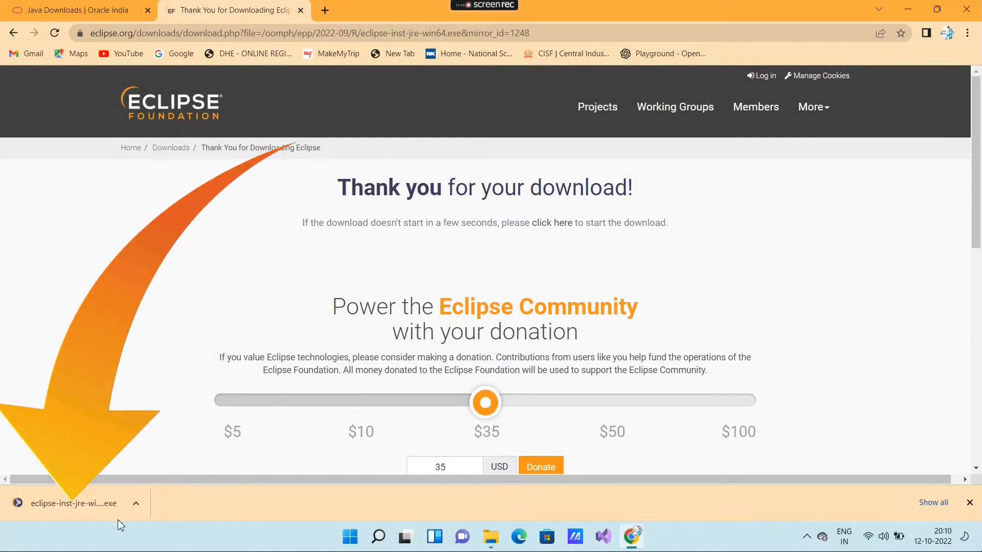
{"action": "left_click", "coordinate": [87, 504]}
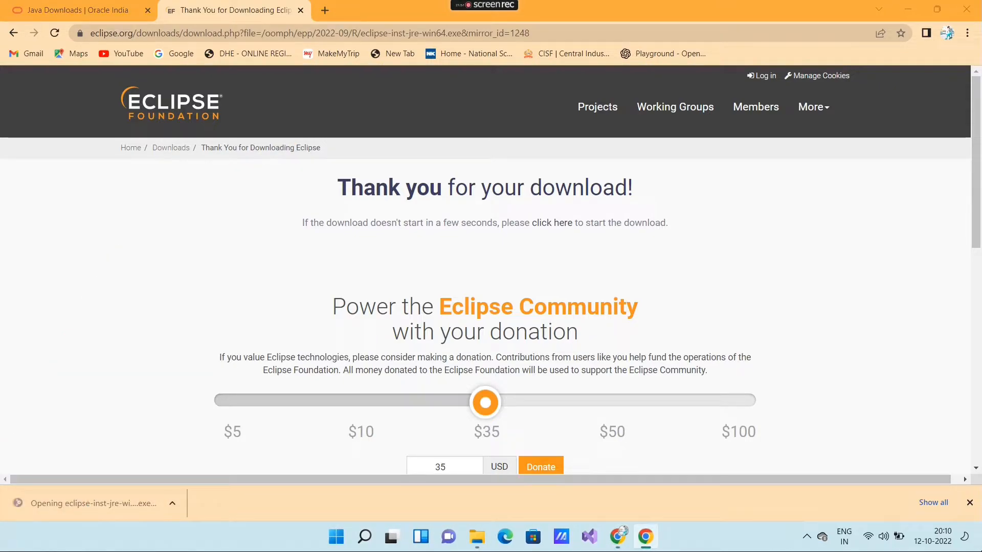
{"action": "left_click", "coordinate": [908, 9]}
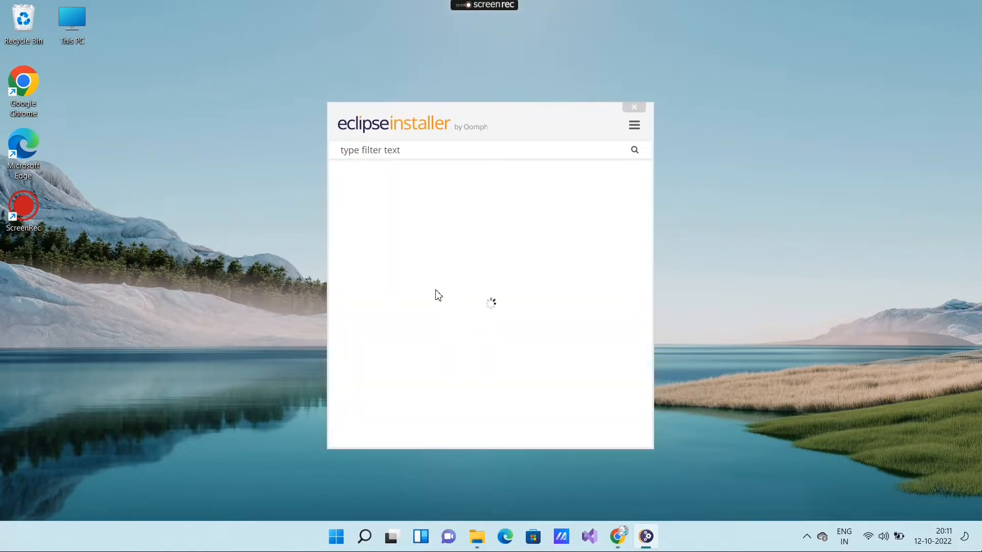
Install Eclipse IDE for Java Developers with the offered jdk-19 VM and installation folder, accepting the Eclipse Foundation Software User Agreement.
{"action": "left_click_drag", "start_coordinate": [647, 230], "coordinate": [645, 208]}
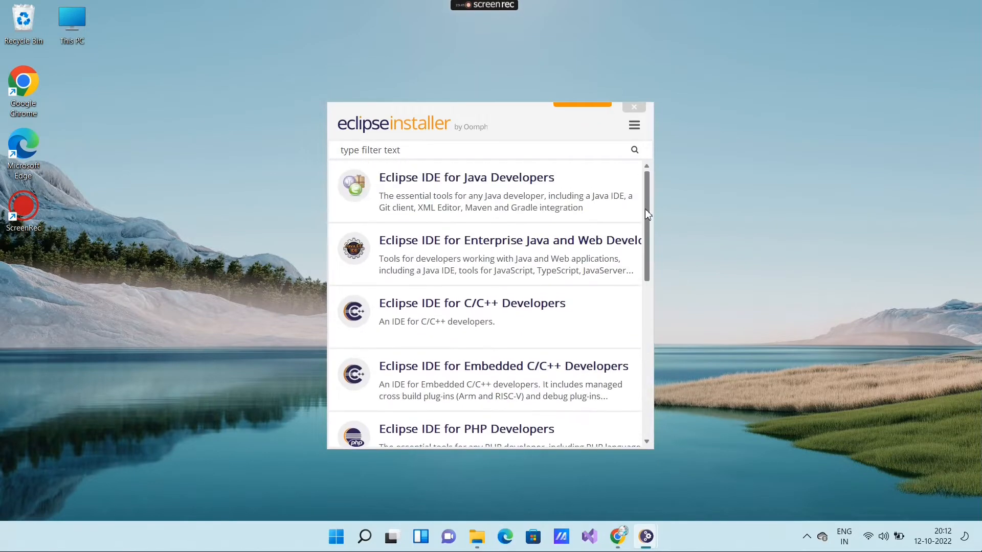
{"action": "left_click", "coordinate": [488, 195]}
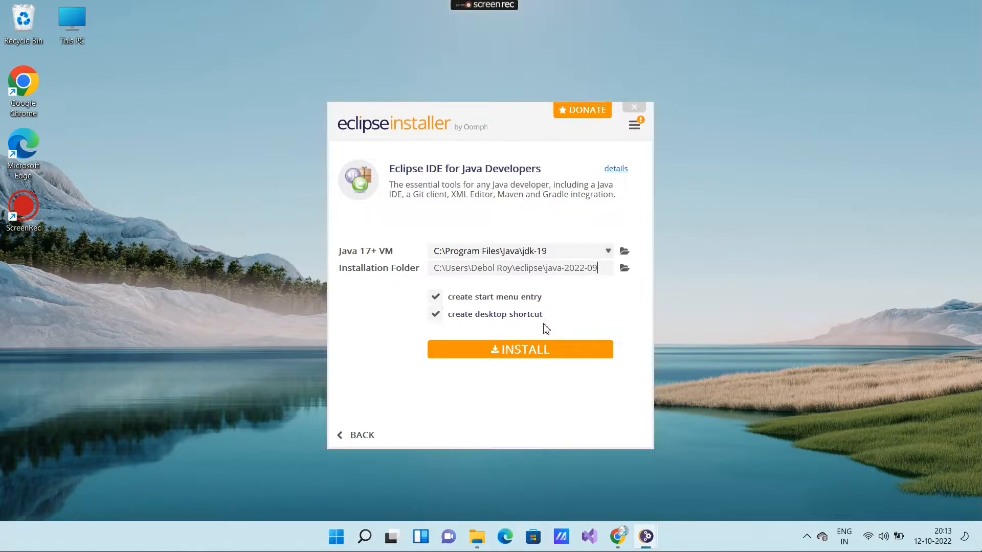
{"action": "left_click", "coordinate": [517, 350]}
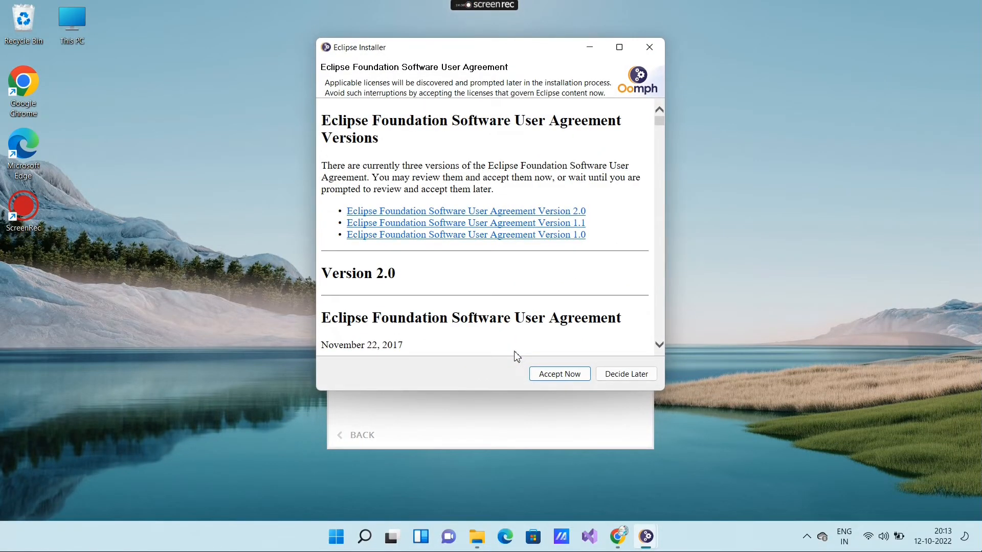
{"action": "left_click_drag", "start_coordinate": [661, 347], "coordinate": [661, 347]}
{"action": "left_click", "coordinate": [561, 374]}
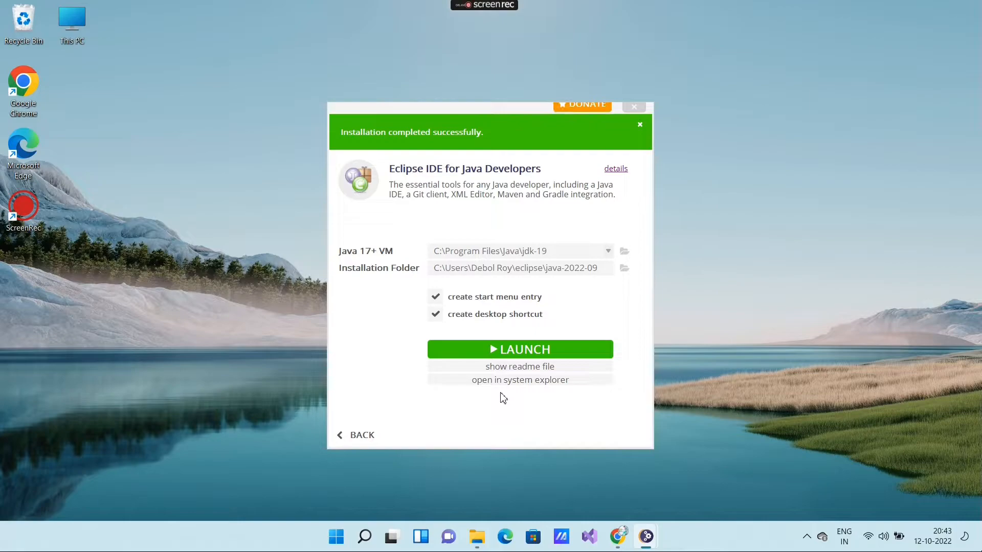
Launch Eclipse with the proposed eclipse-workspace folder as the default workspace and maximize its window.
{"action": "left_click", "coordinate": [521, 349]}
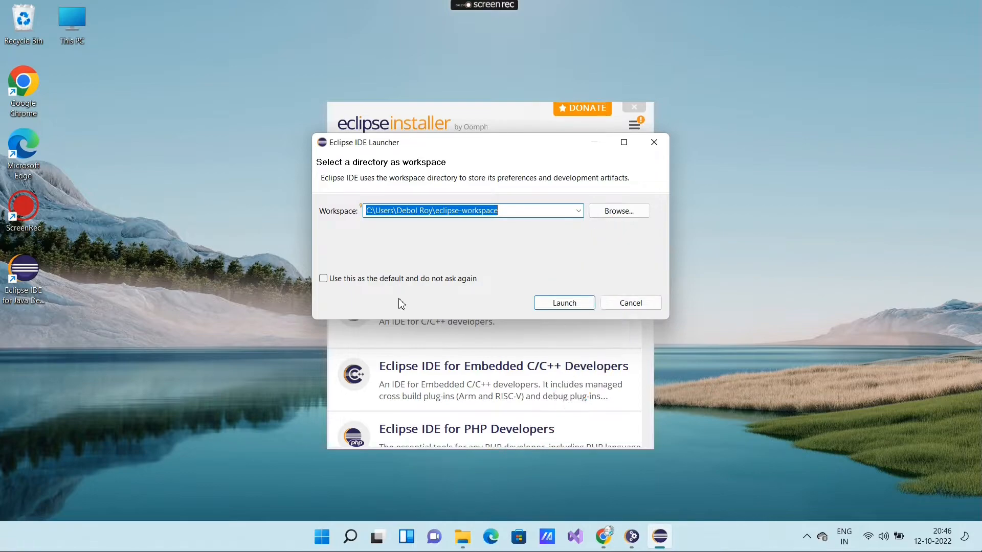
{"action": "left_click", "coordinate": [323, 279]}
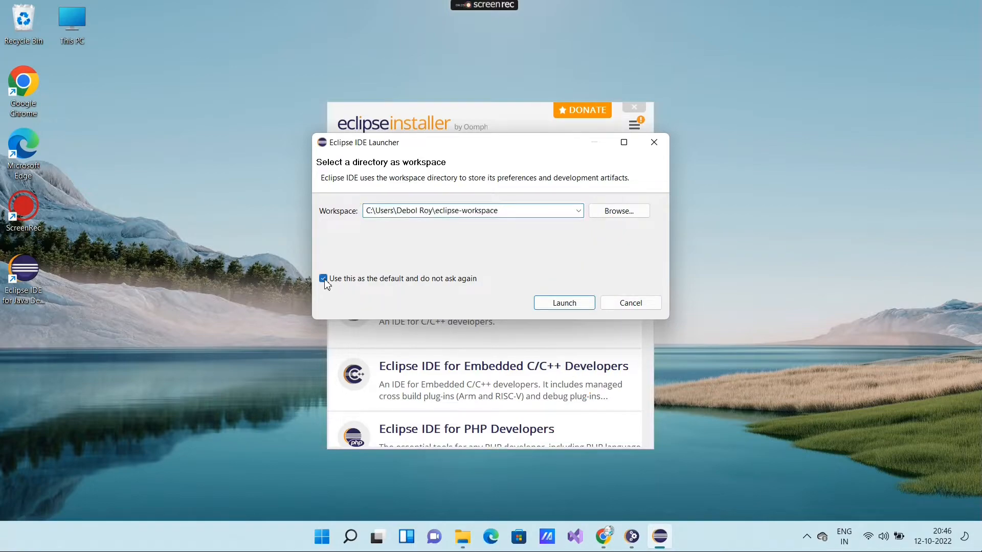
{"action": "left_click", "coordinate": [565, 303]}
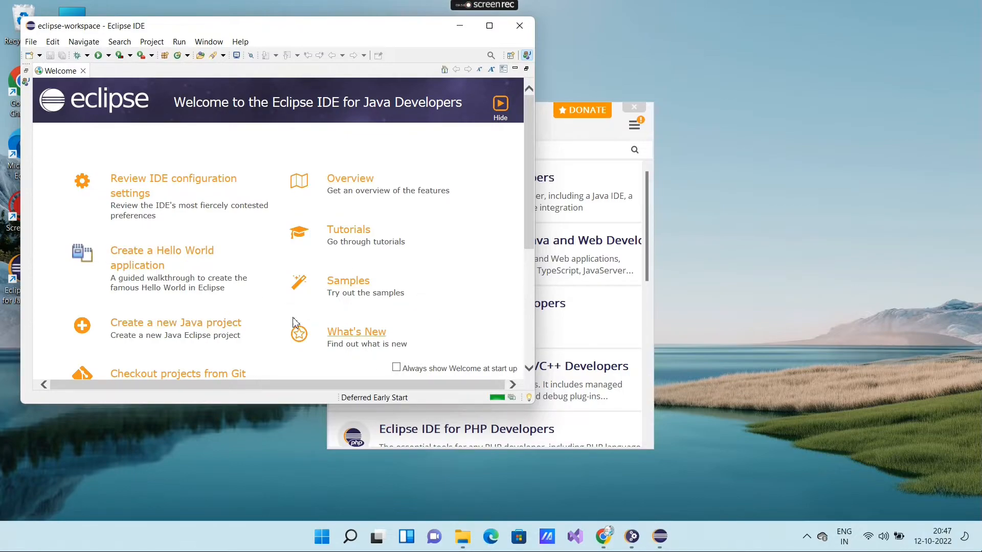
{"action": "left_click", "coordinate": [491, 27]}
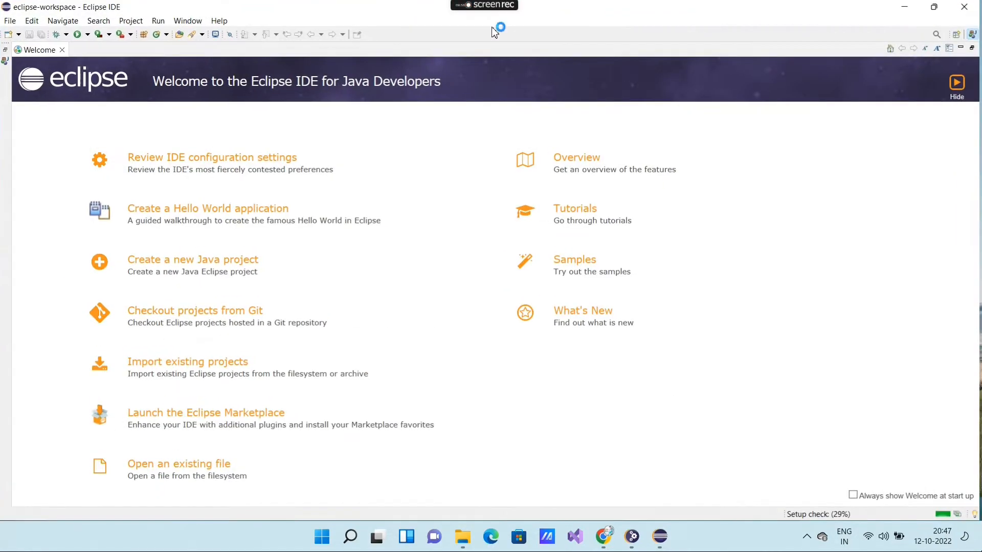
Start a new Java project named bdr that uses the project-specific JRE jdk-19.
{"action": "left_click", "coordinate": [10, 21]}
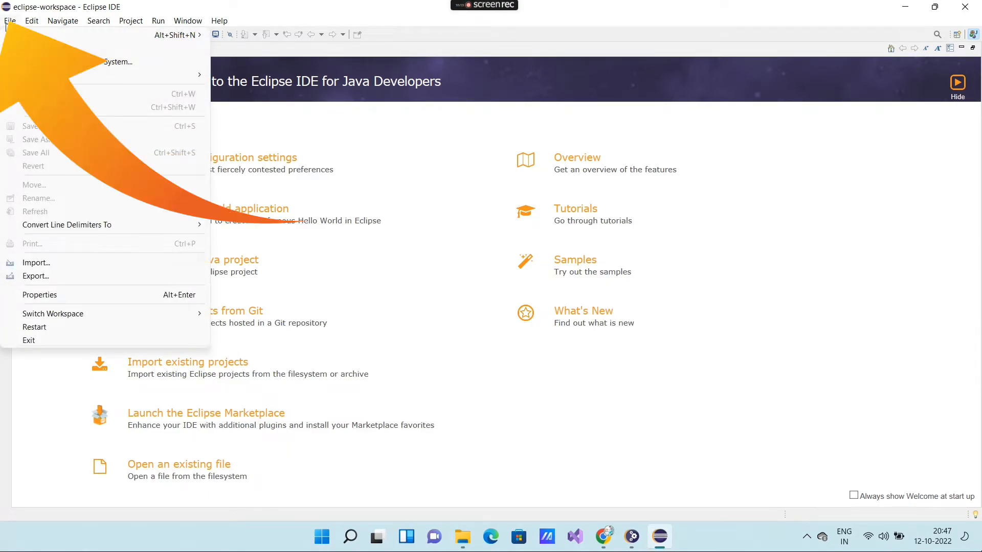
{"action": "mouse_move", "coordinate": [31, 36]}
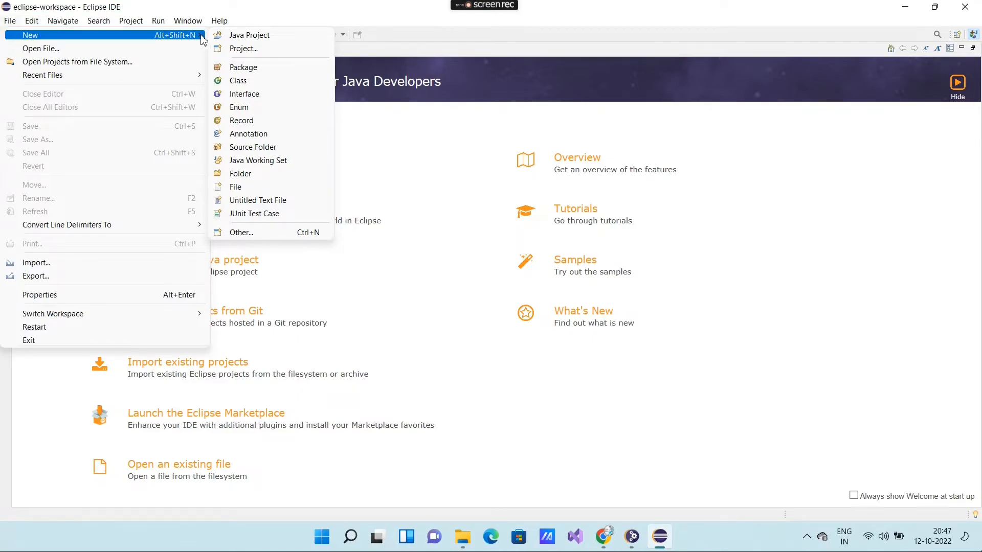
{"action": "left_click", "coordinate": [232, 36]}
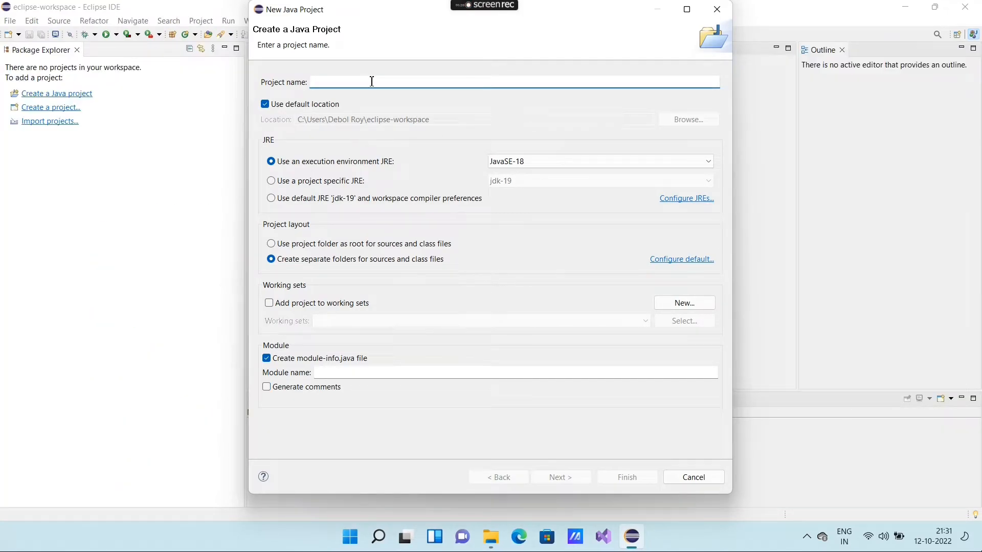
{"action": "type", "text": "bdr"}
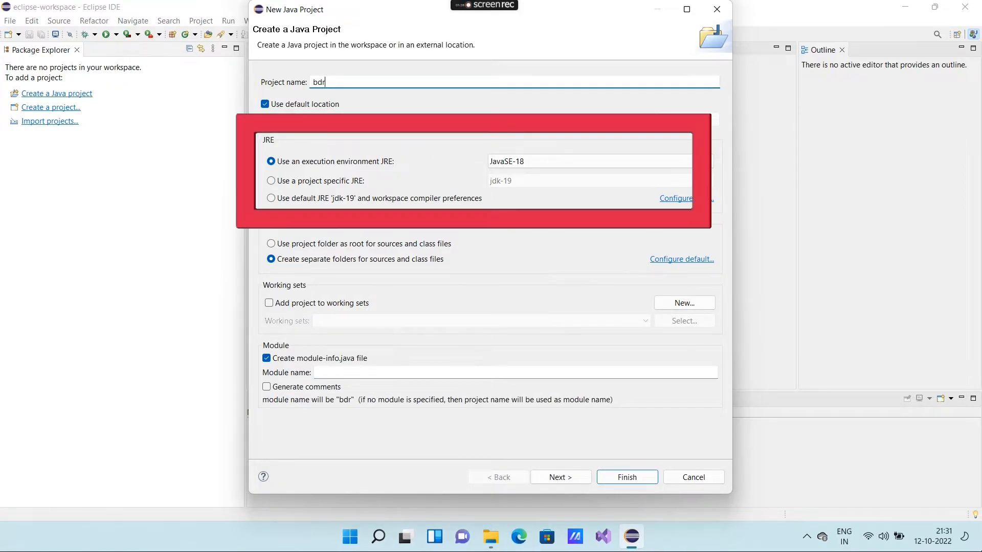
{"action": "left_click", "coordinate": [271, 181]}
{"action": "left_click", "coordinate": [709, 182]}
{"action": "left_click", "coordinate": [709, 184]}
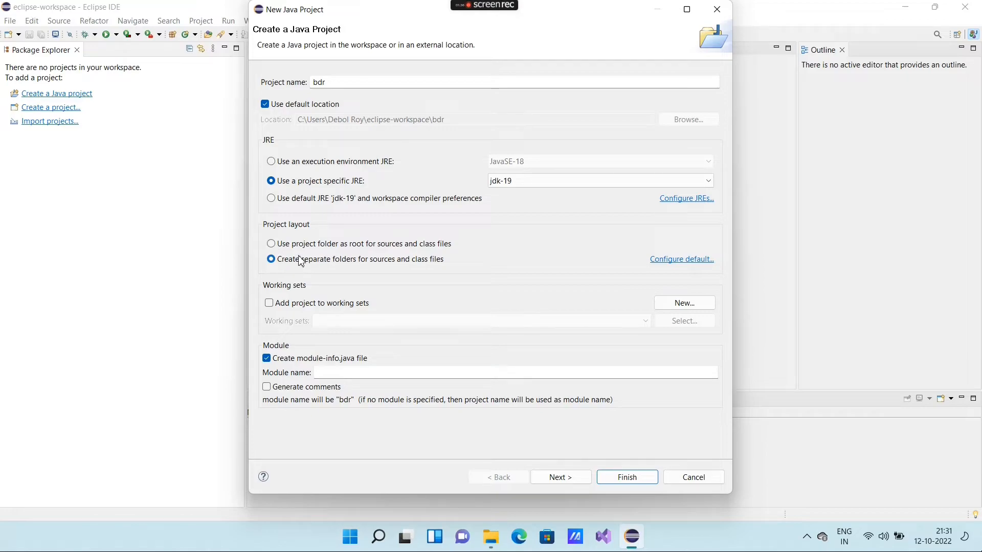
Use the project folder as root for sources and class files, disable module-info.java creation, and finish creating the project.
{"action": "left_click", "coordinate": [272, 244]}
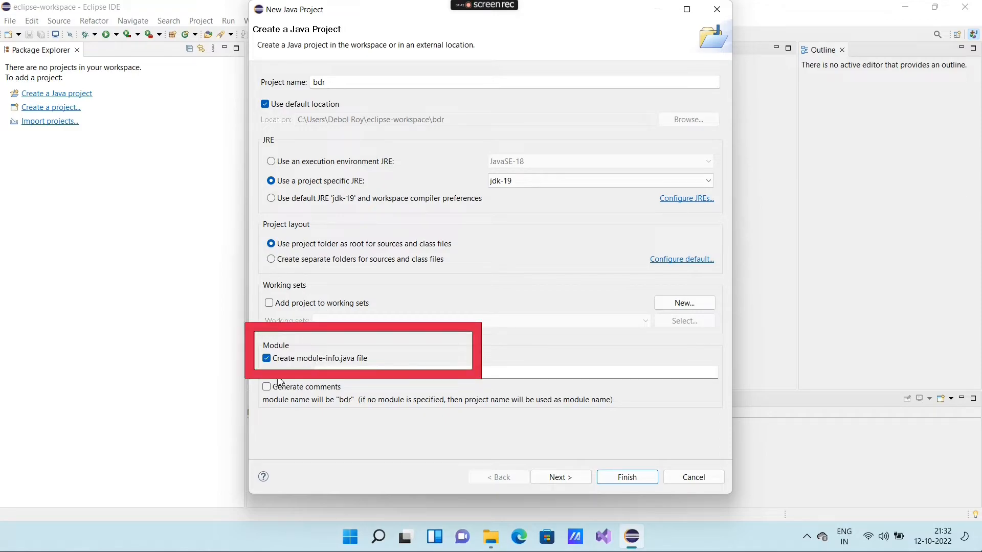
{"action": "left_click", "coordinate": [266, 359]}
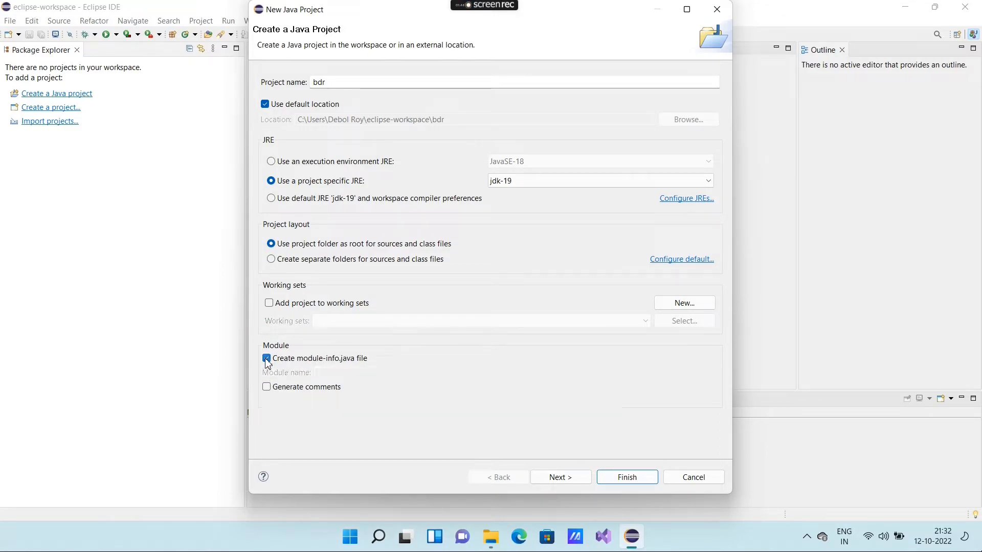
{"action": "left_click", "coordinate": [562, 477]}
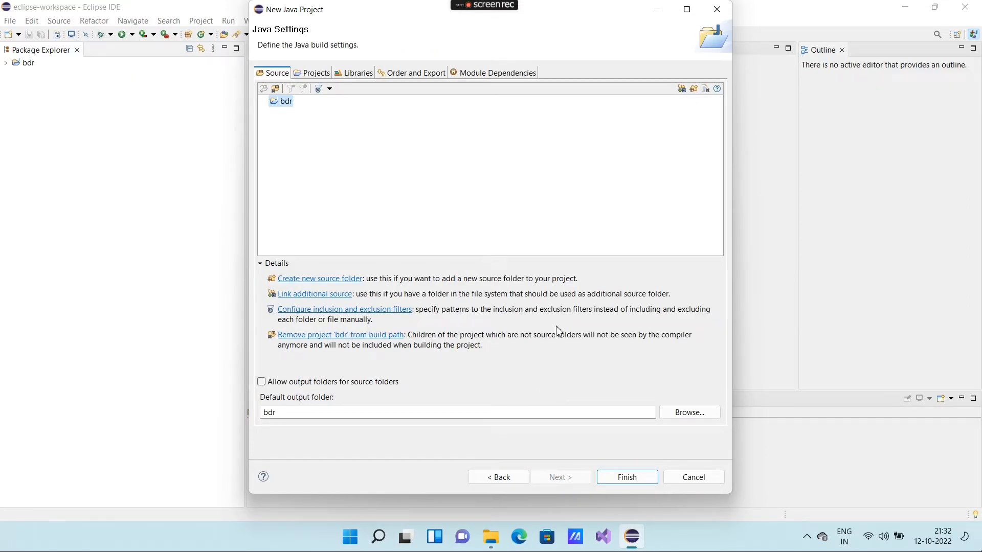
{"action": "left_click", "coordinate": [628, 478]}
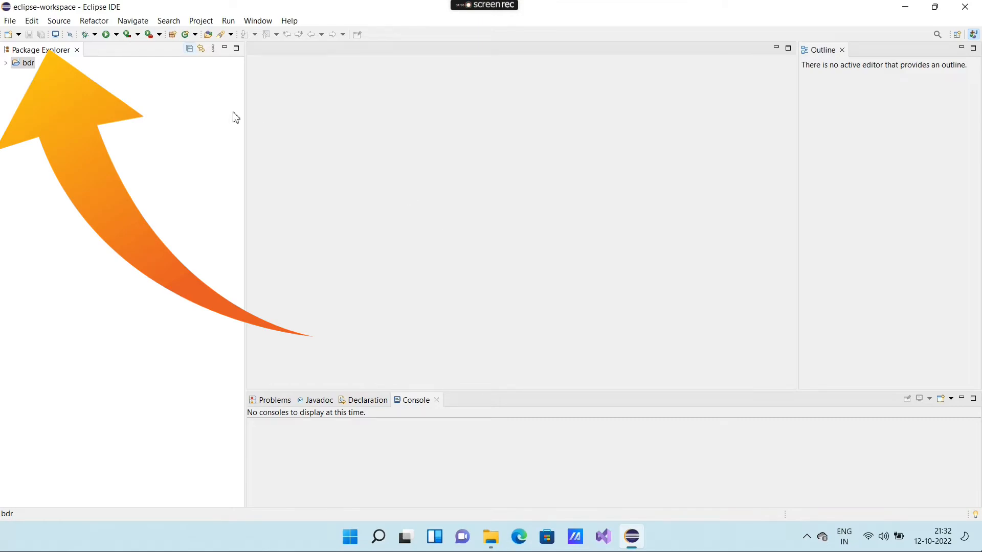
Create a Java class named Demo in the bdr project with stubs for public static void main and inherited abstract methods.
{"action": "right_click", "coordinate": [23, 69]}
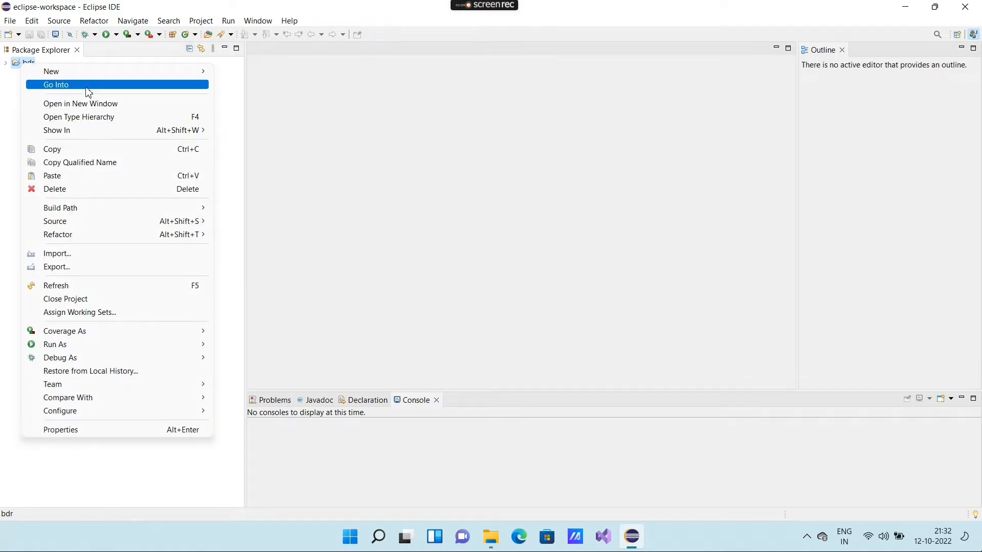
{"action": "mouse_move", "coordinate": [95, 78]}
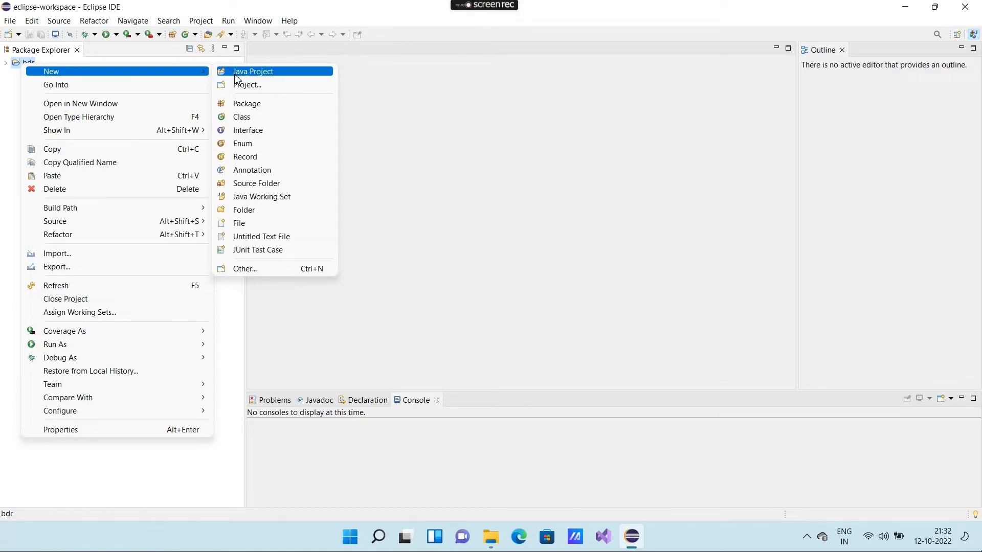
{"action": "left_click", "coordinate": [251, 121]}
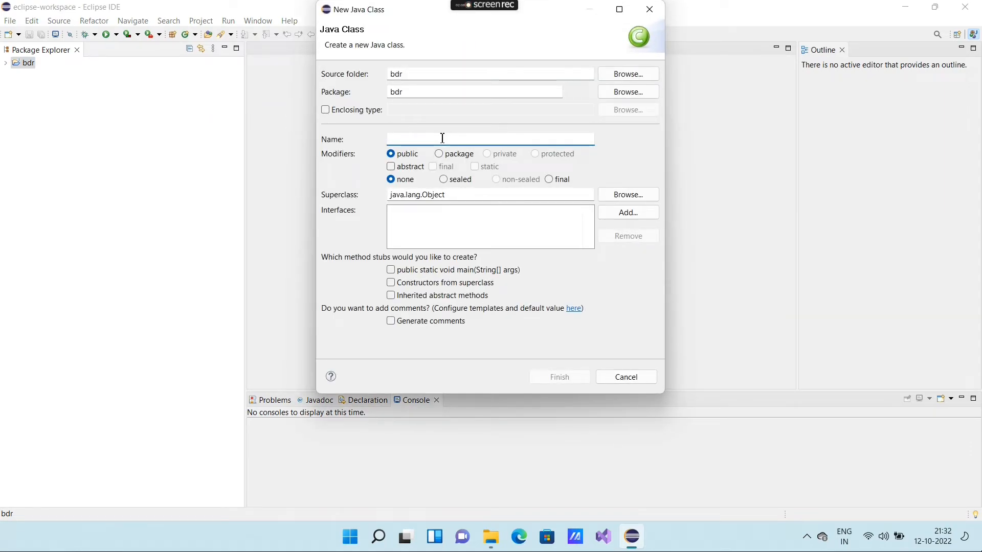
{"action": "type", "text": "Demo"}
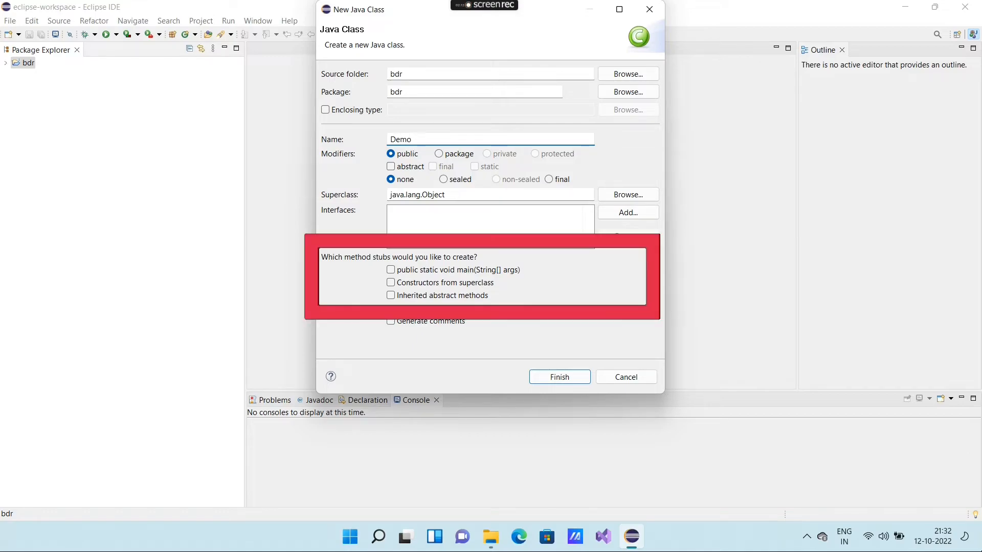
{"action": "left_click", "coordinate": [391, 270]}
{"action": "left_click", "coordinate": [391, 296]}
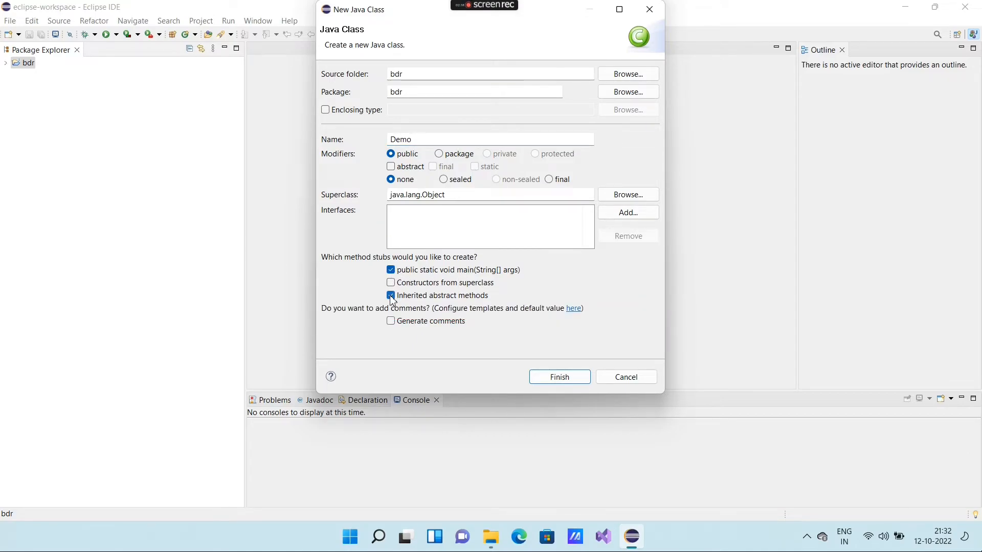
{"action": "left_click", "coordinate": [573, 383]}
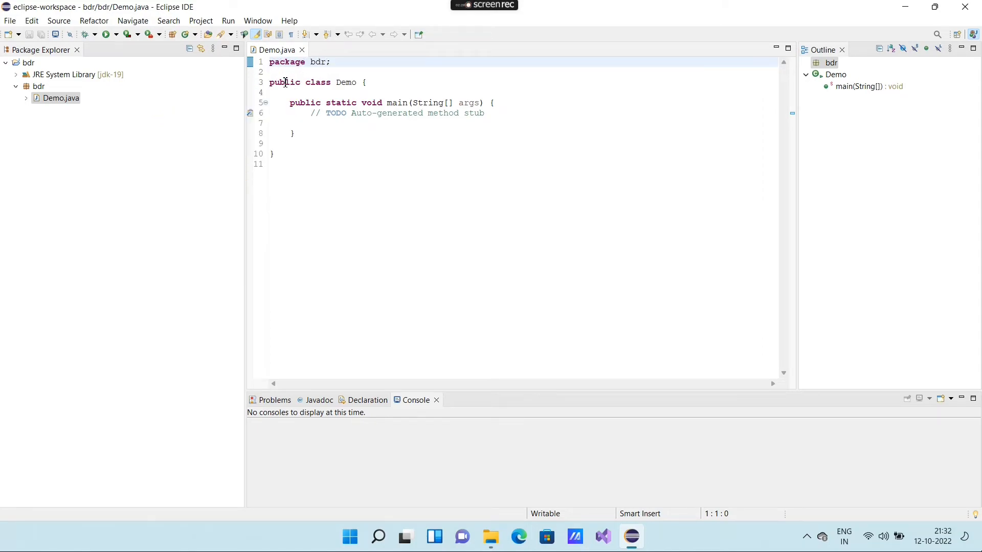
Delete the auto-generated TODO comment from the main method in Demo.java.
{"action": "left_click", "coordinate": [488, 117]}
{"action": "left_click_drag", "start_coordinate": [487, 117], "coordinate": [313, 121]}
{"action": "key", "text": "Delete"}
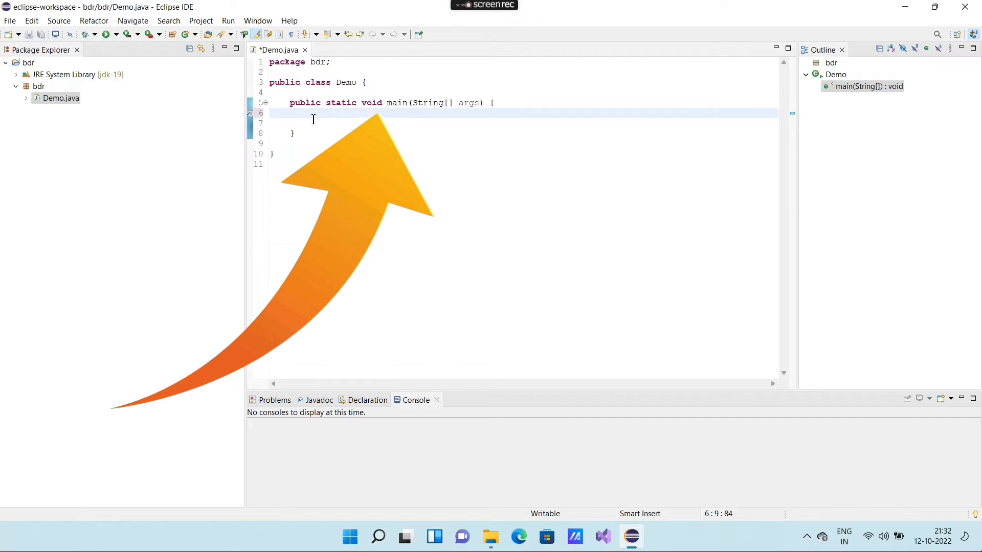
Add the statement System.out.println("Welcome To JAVA"); inside the main method, one blank line below its opening brace.
{"action": "left_click", "coordinate": [504, 107]}
{"action": "key", "text": "Return"}
{"action": "key", "text": "Return"}
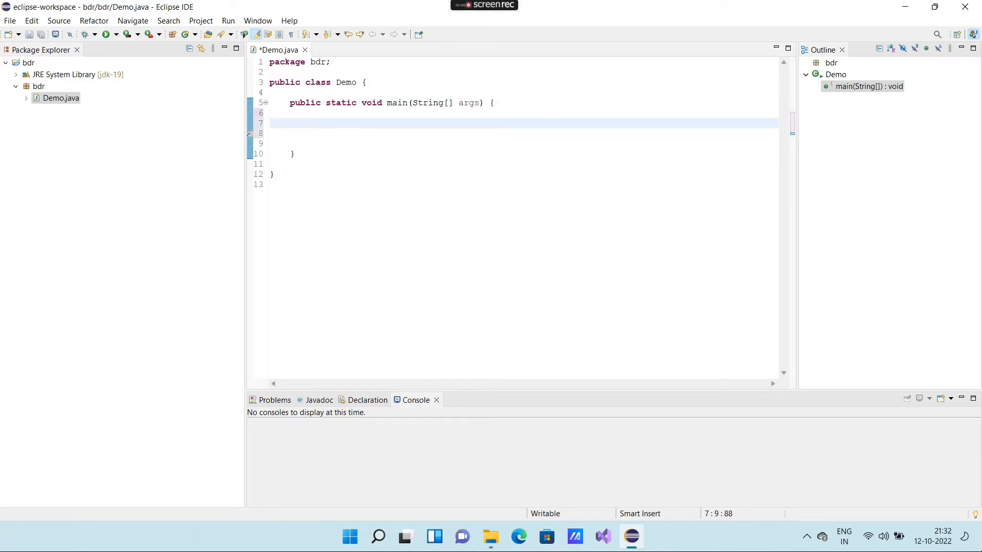
{"action": "type", "text": "system.ou"}
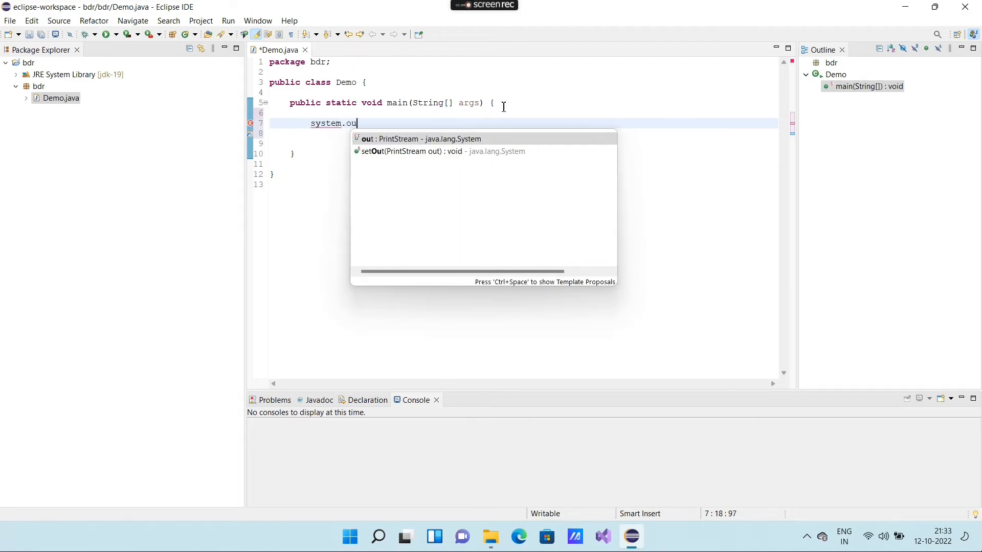
{"action": "type", "text": "t.println("}
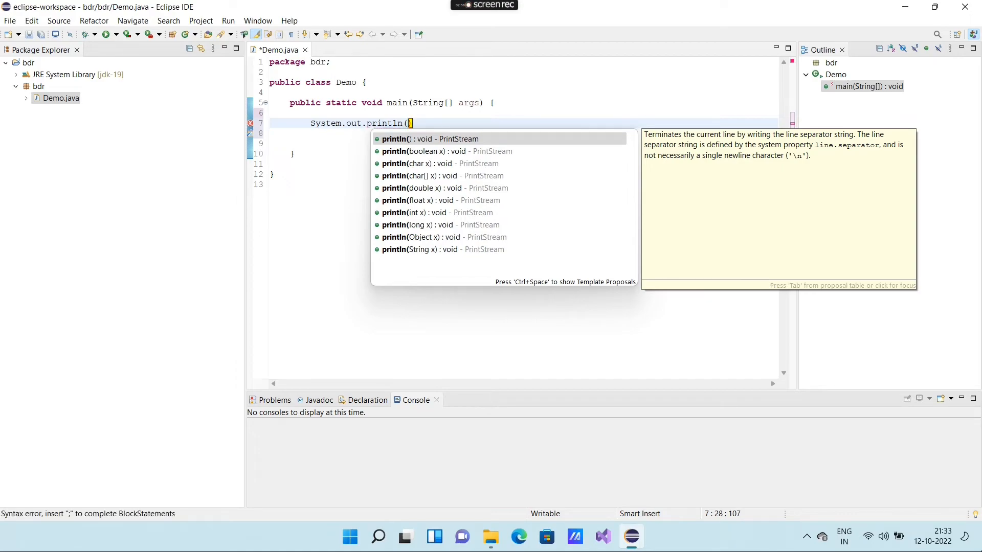
{"action": "type", "text": "\"We"}
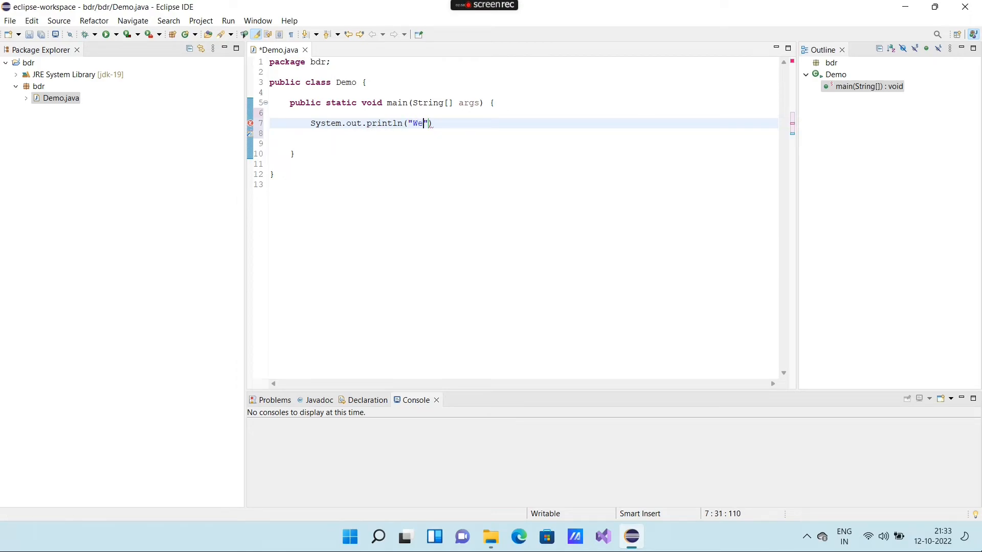
{"action": "type", "text": "lcome To JAVA"}
{"action": "type", "text": ";"}
Save Demo.java and run it as a Java program.
{"action": "left_click", "coordinate": [43, 37]}
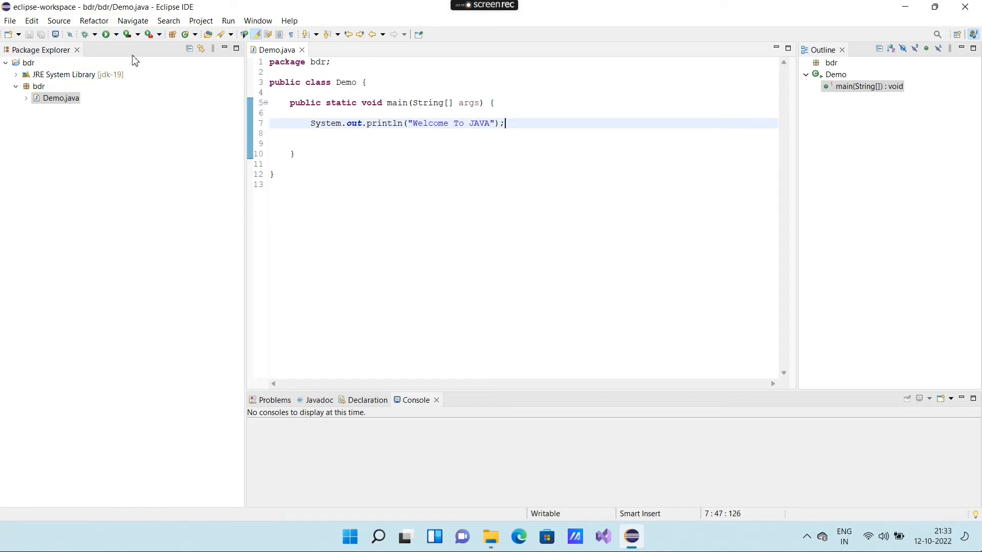
{"action": "left_click", "coordinate": [106, 35]}
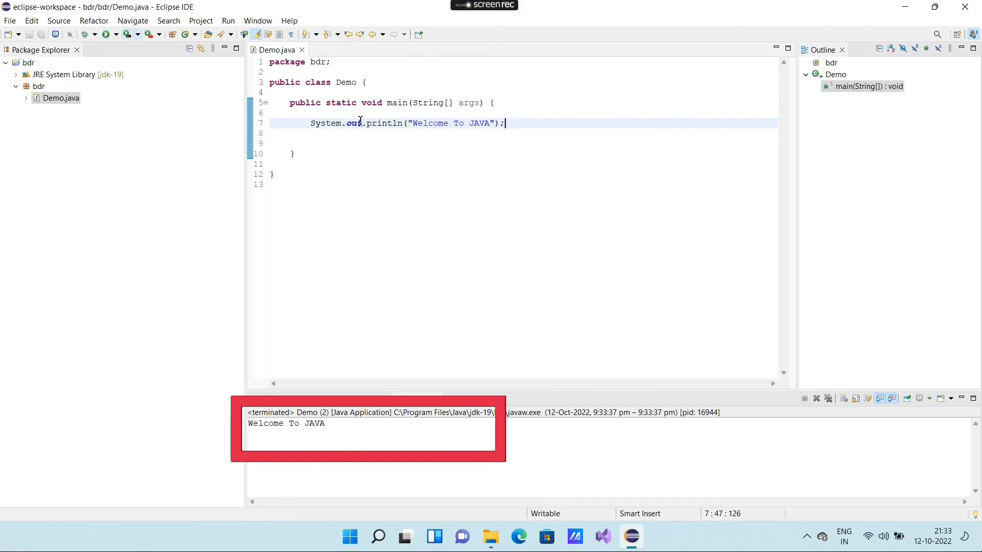